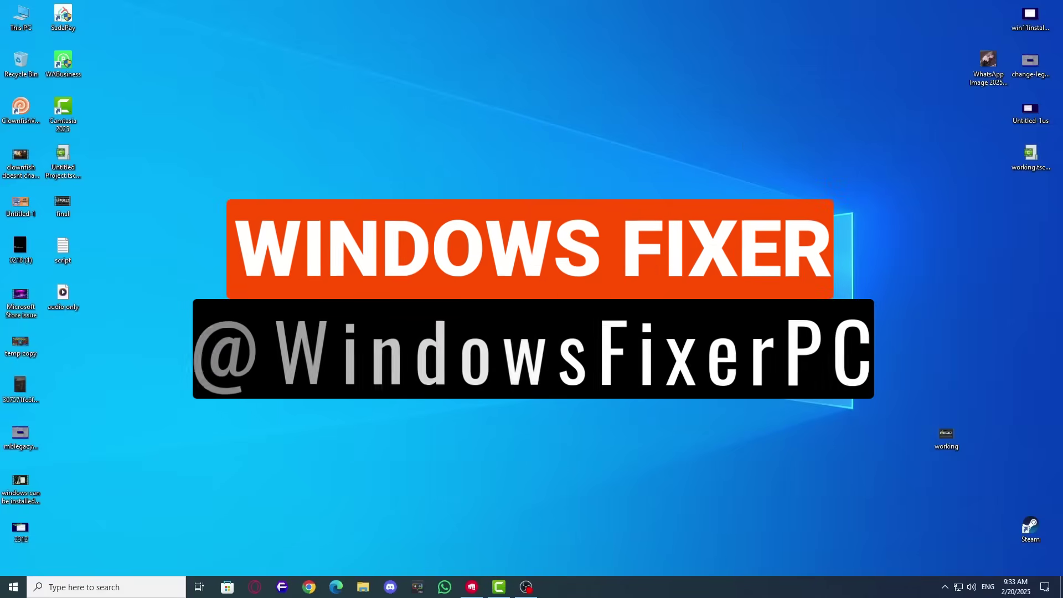
# - Launch Riot Client from a Start search for 'riot' and begin the VALORANT update download
pyautogui.press('super')
pyautogui.write('riot')
pyautogui.click(114, 290)
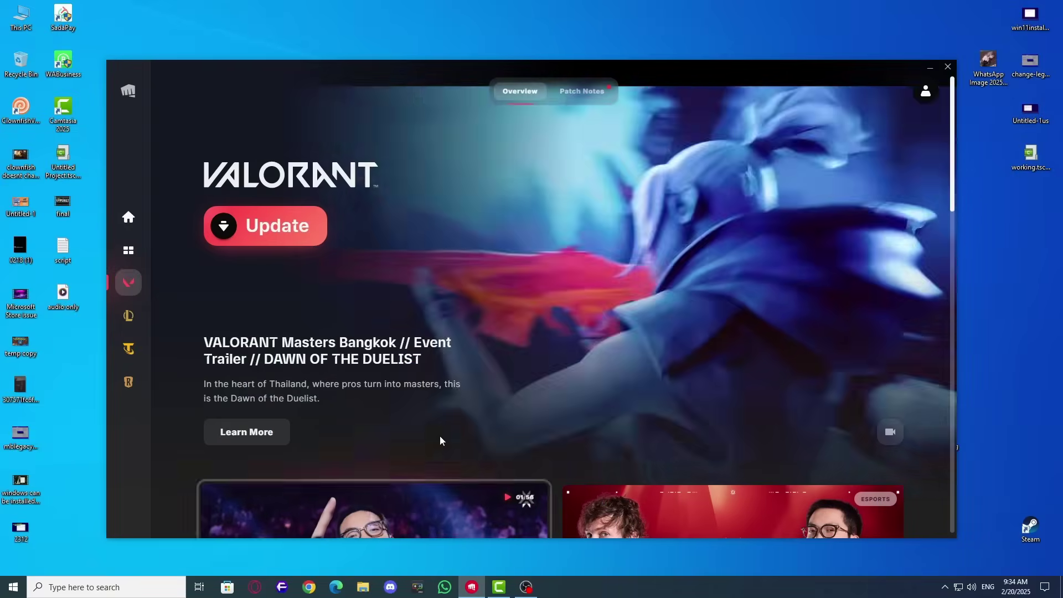
pyautogui.click(303, 239)
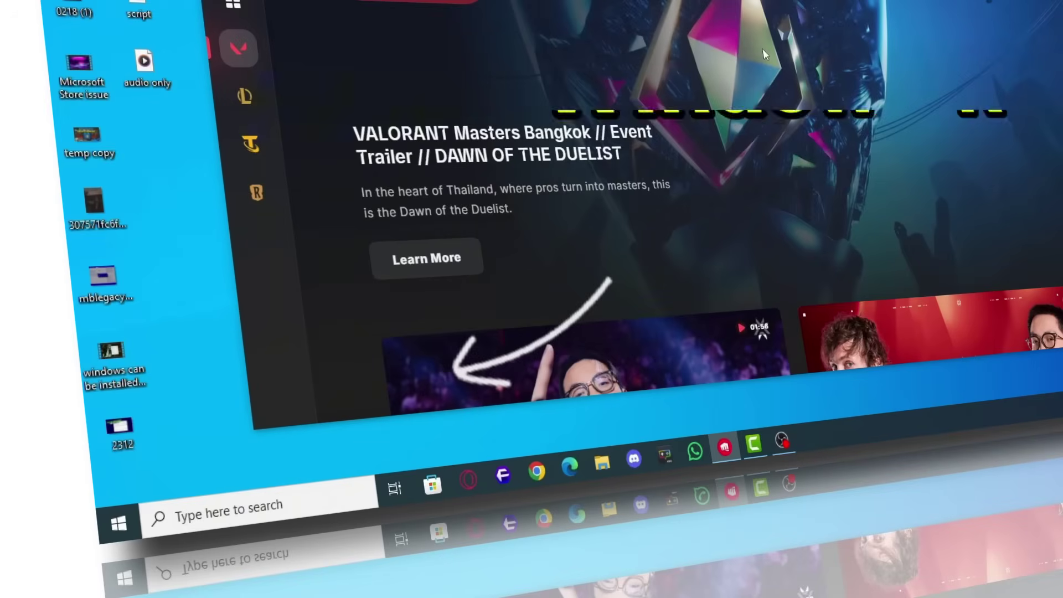
# - Open Programs and Features with appwiz.cpl and scroll through the installed apps, including Cloudflare WARP
pyautogui.press('super+r')
pyautogui.write('apwiz')
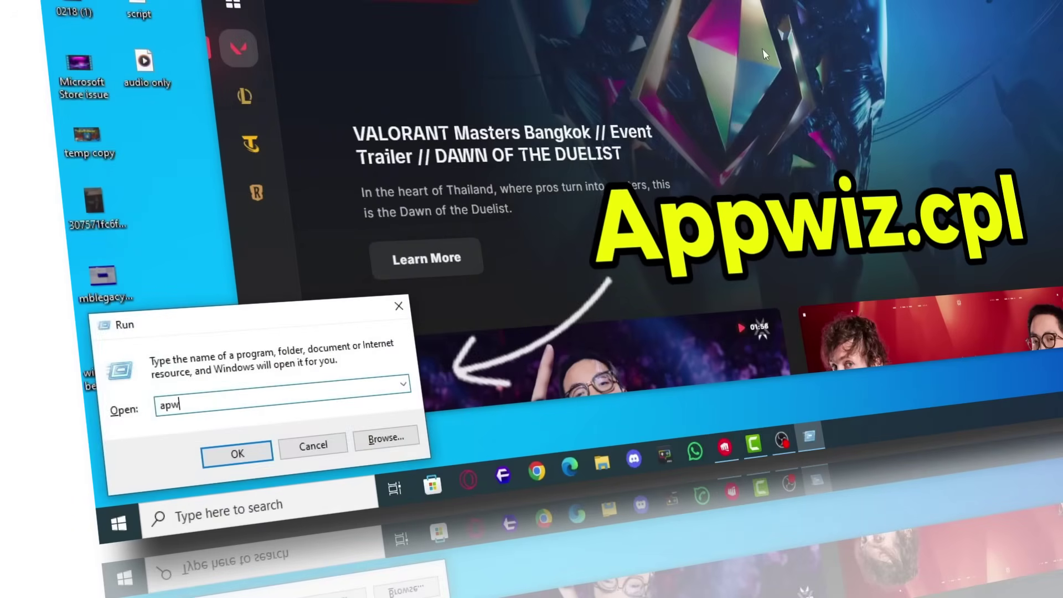
pyautogui.press('BackSpace')
pyautogui.press('BackSpace')
pyautogui.press('BackSpace')
pyautogui.write('pwiz')
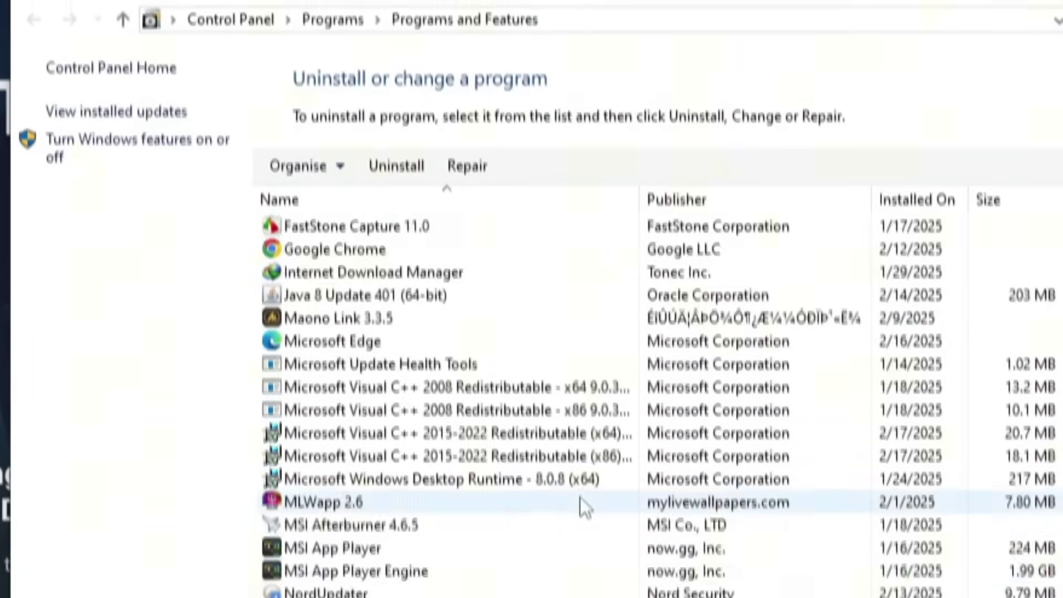
pyautogui.scroll(-7, 579, 487)
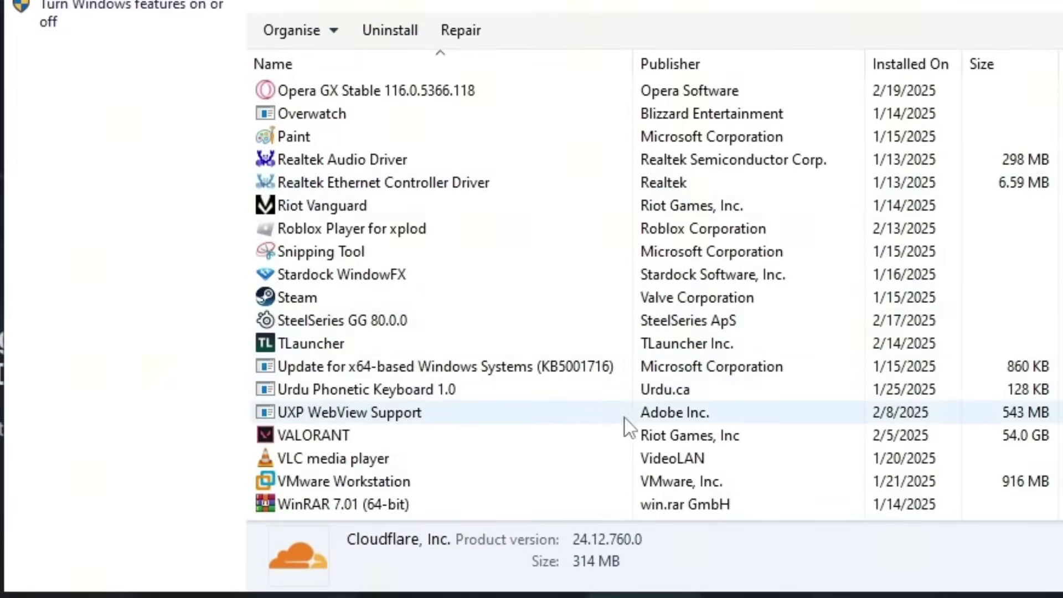
pyautogui.scroll(12, 576, 431)
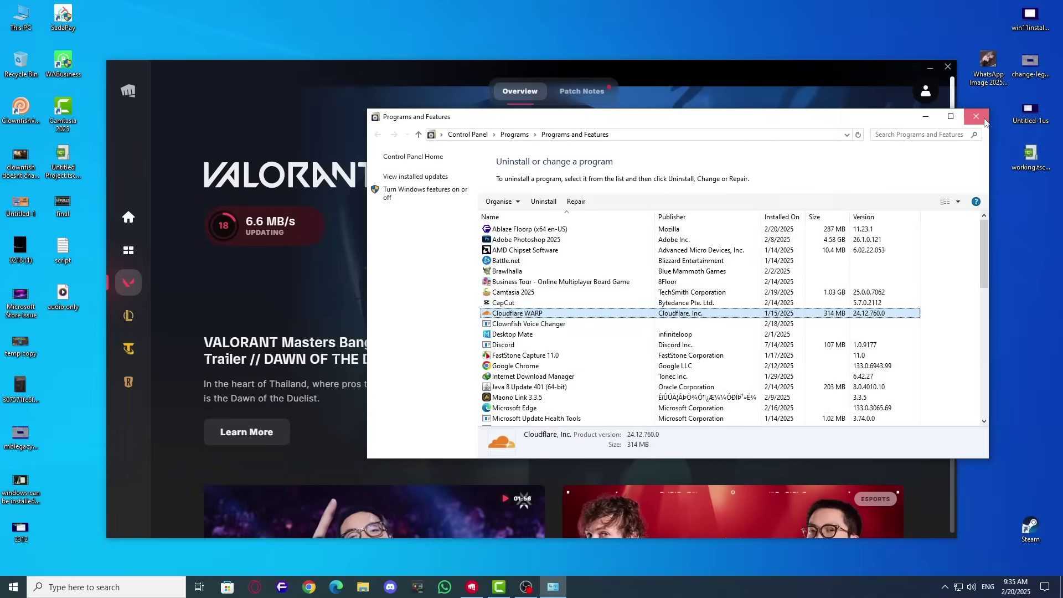
# - Close Programs and Features to return to the VALORANT update, now stalled at 20%
pyautogui.click(976, 116)
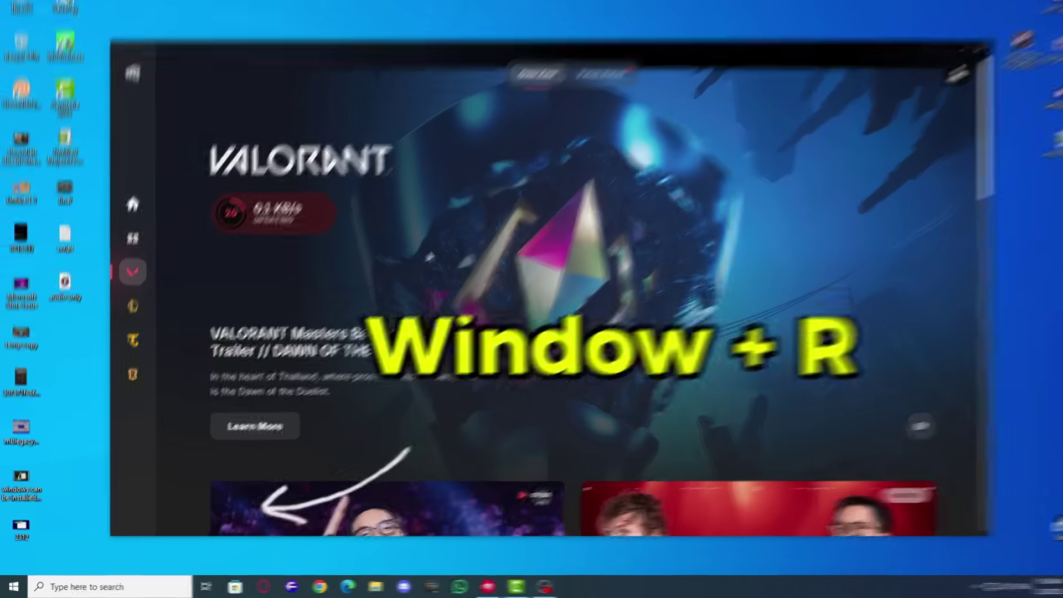
# - Give the Ethernet adapter's IPv4 settings DNS servers 8.8.8.8 and 8.8.4.4 via ncpa.cpl, then close Network Connections
pyautogui.press('super+r')
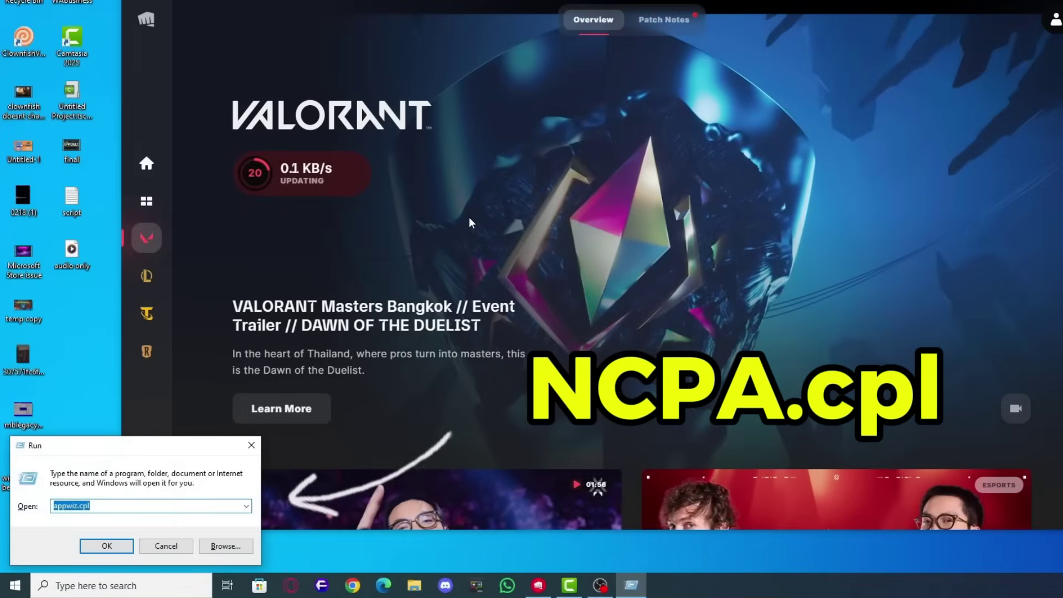
pyautogui.write('ncpa')
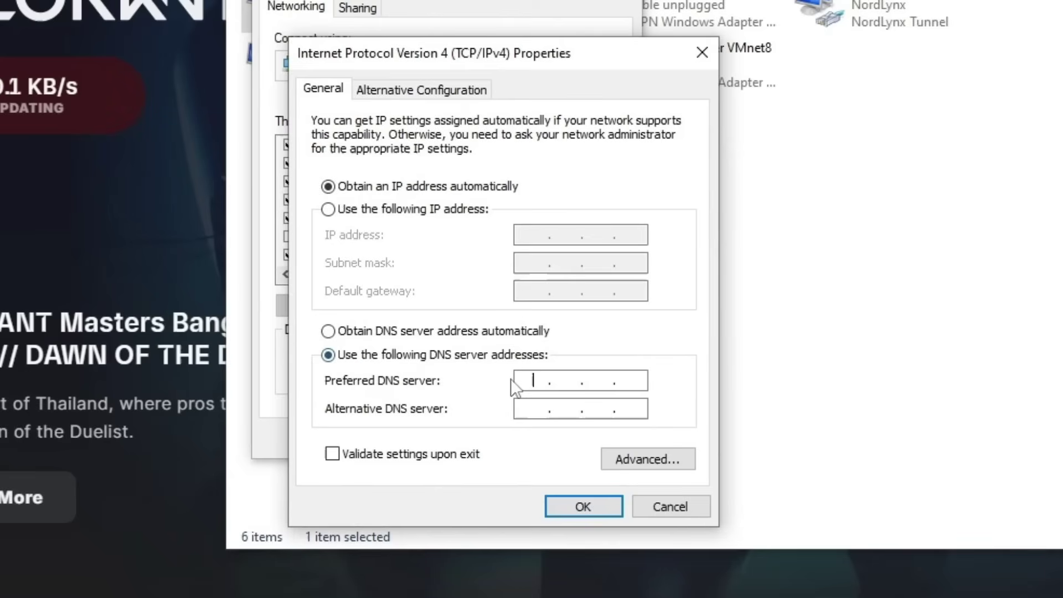
pyautogui.write('8.8.8.8')
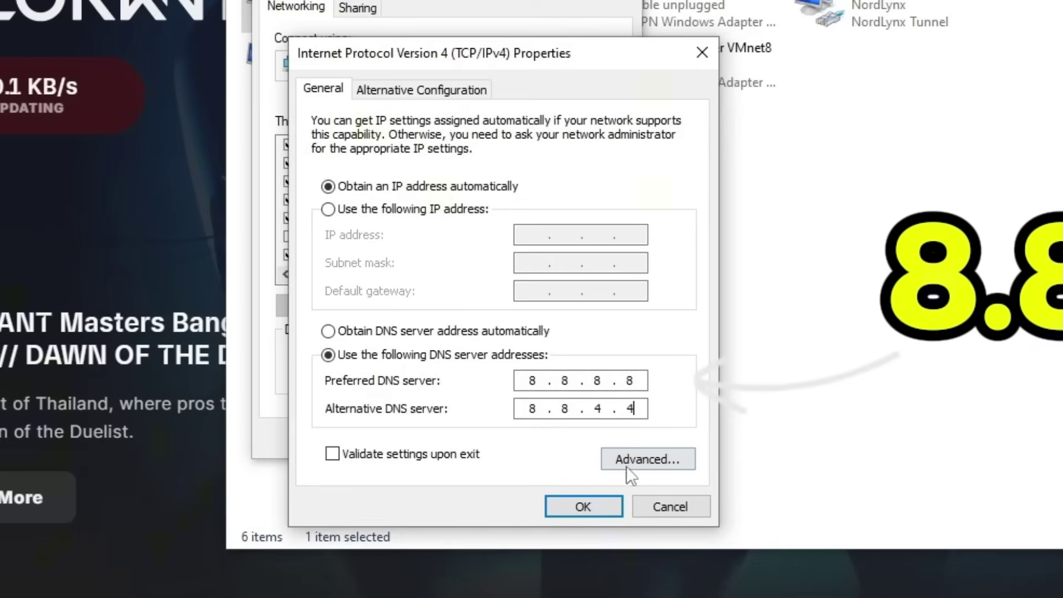
pyautogui.click(585, 503)
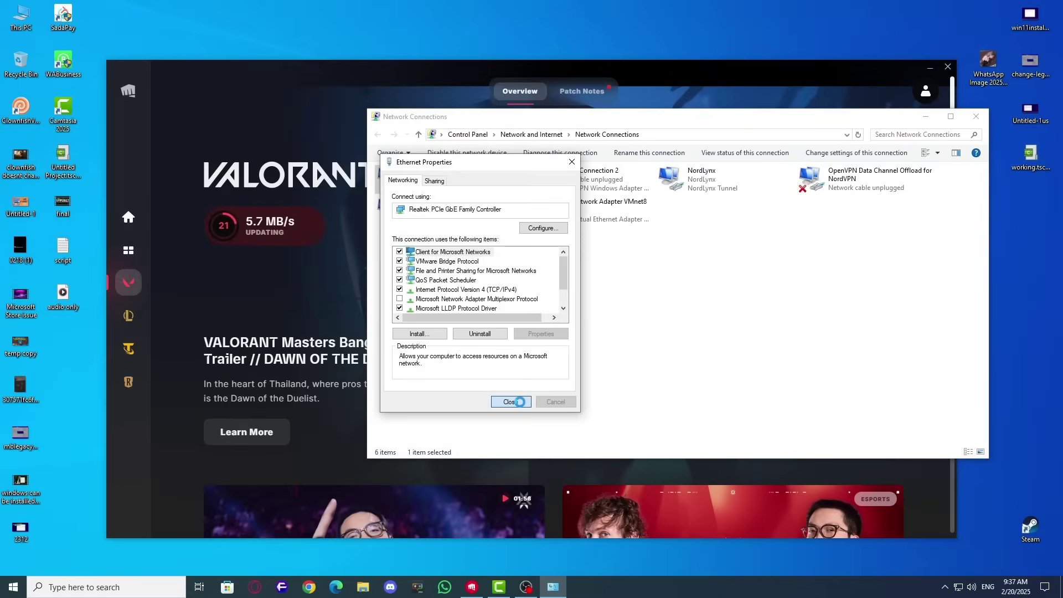
pyautogui.click(510, 402)
pyautogui.click(976, 116)
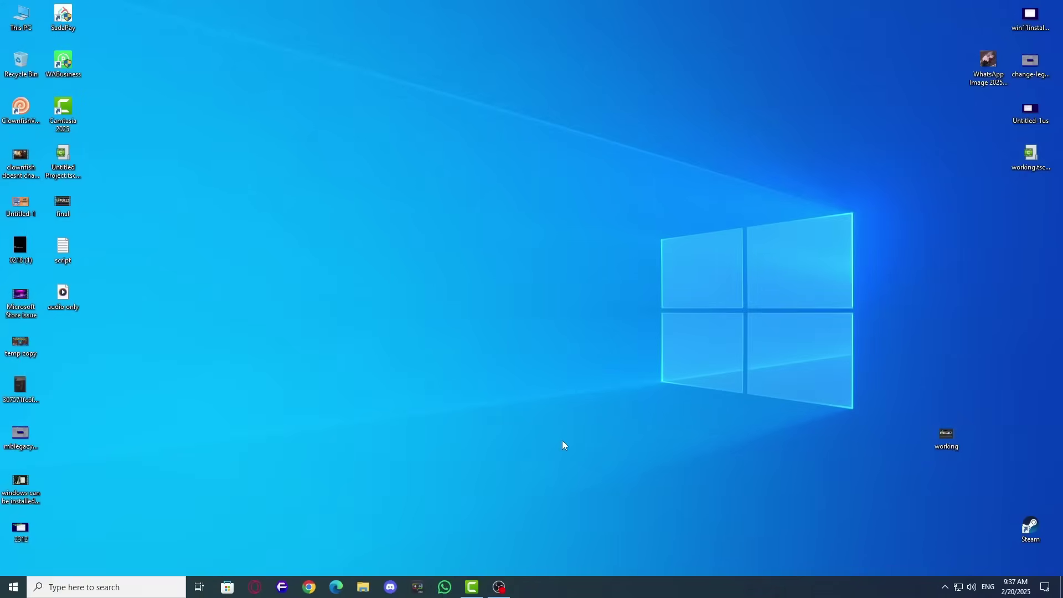
# - Bring Riot Client back up and show the VALORANT page with its update downloading
pyautogui.rightClick(654, 587)
pyautogui.click(568, 464)
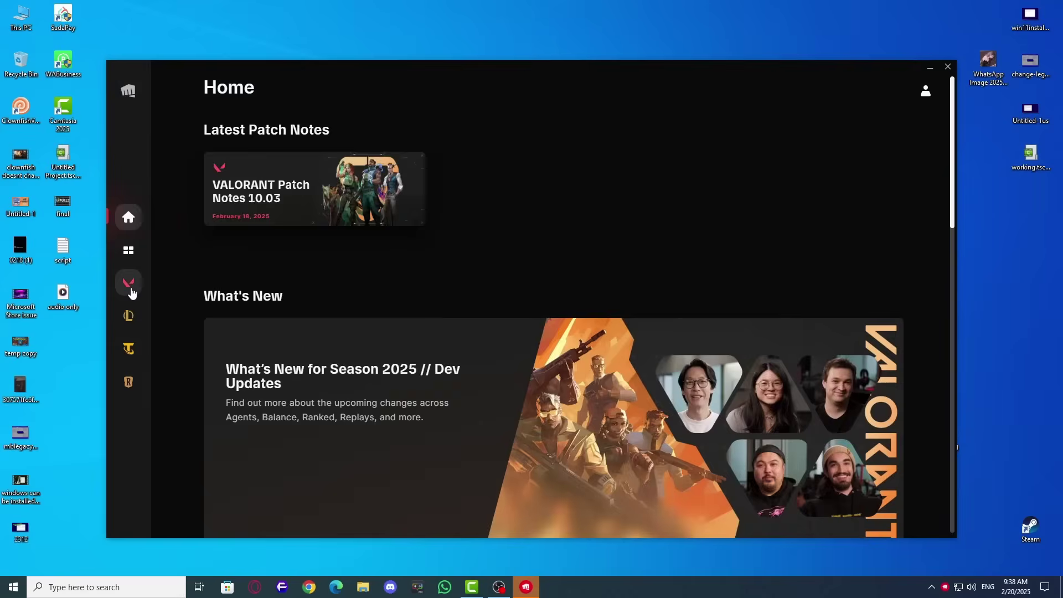
pyautogui.click(129, 284)
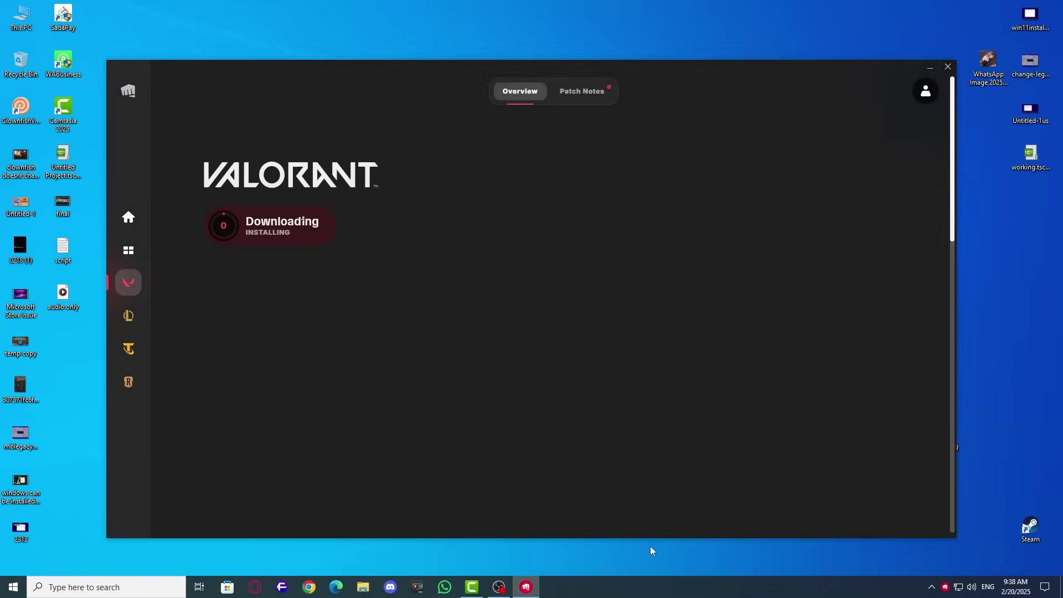
# - End the Discord process in Task Manager and close Task Manager
pyautogui.hotkey('ctrl', 'shift', 'Escape')
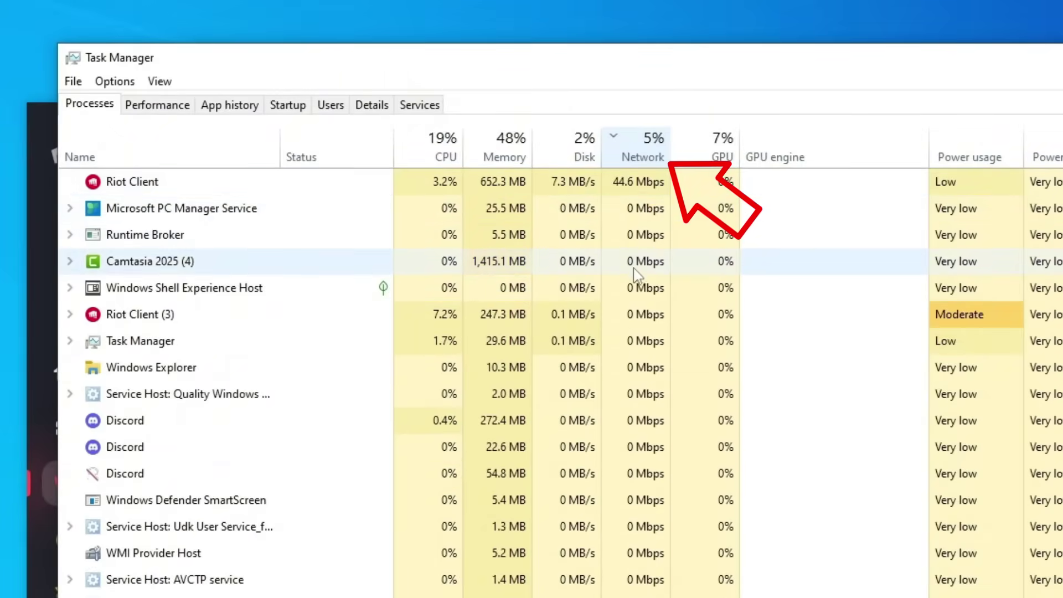
pyautogui.rightClick(634, 209)
pyautogui.click(674, 220)
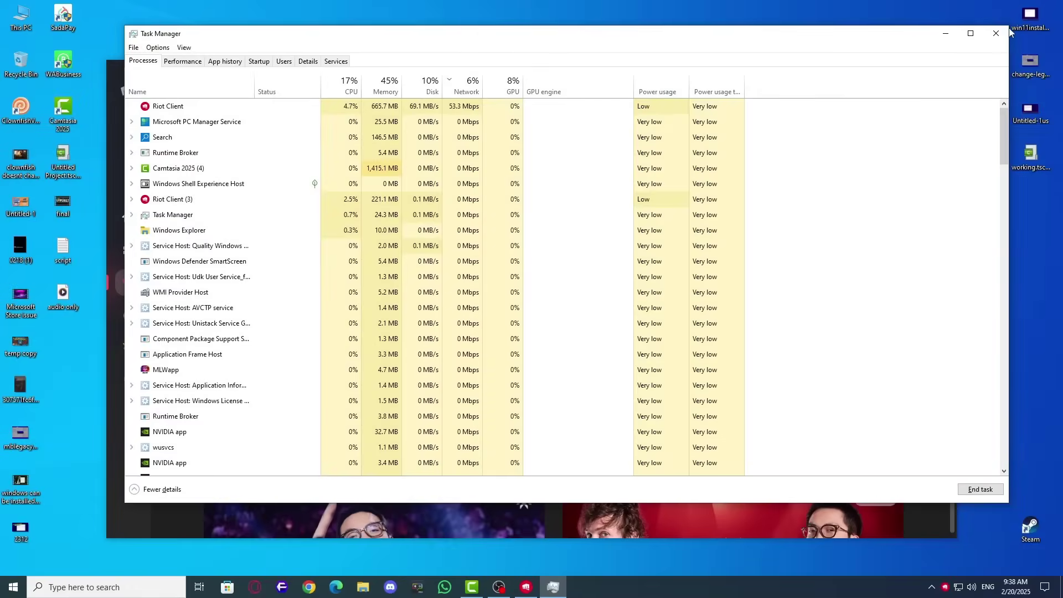
pyautogui.click(996, 35)
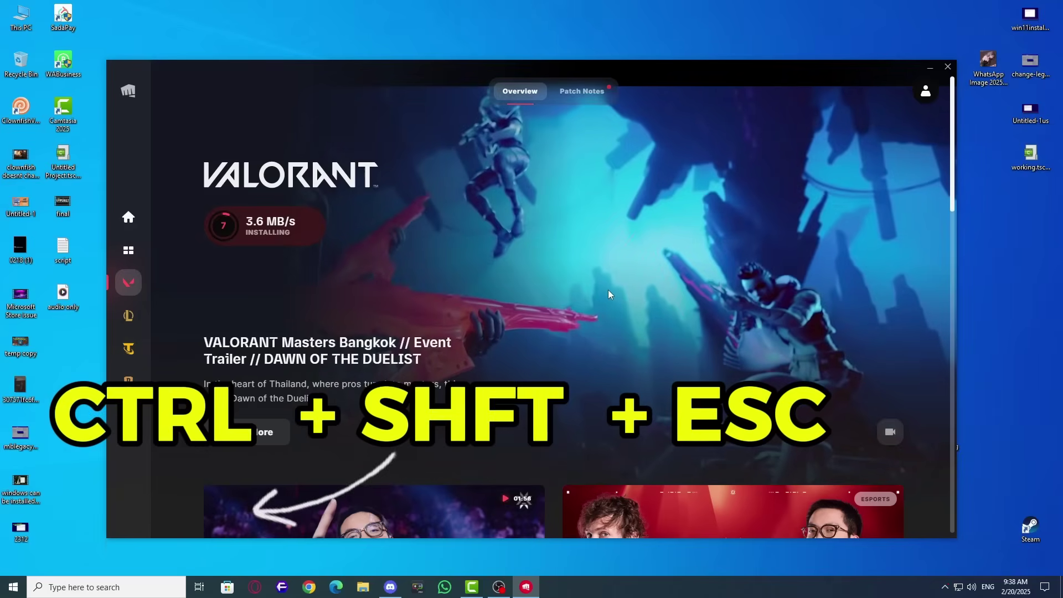
# - Set RiotClientServices.exe to High priority from Riot Client's Task Manager details entry
pyautogui.hotkey('ctrl', 'shift', 'Escape')
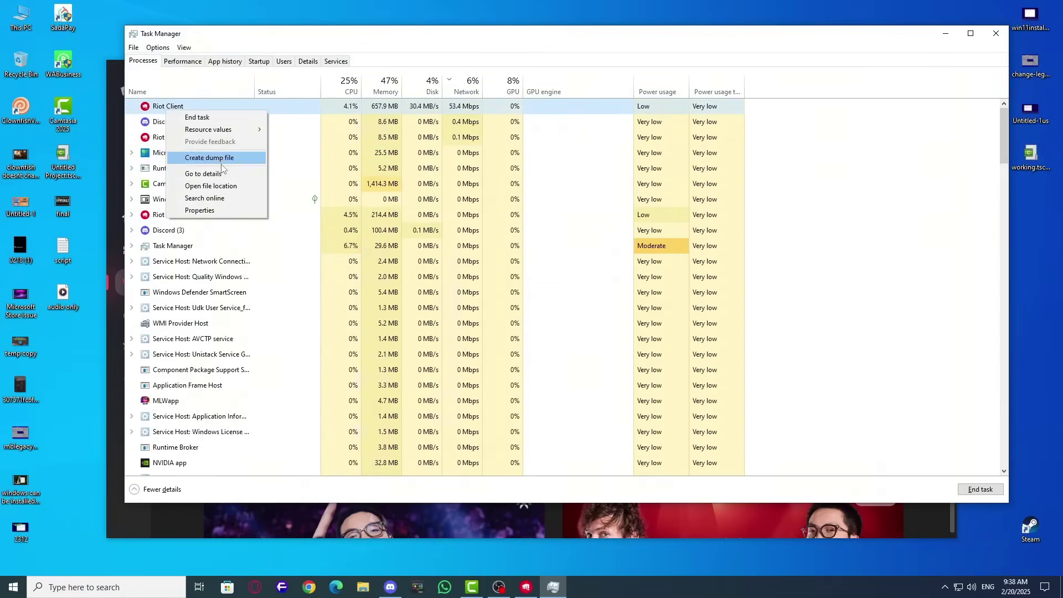
pyautogui.click(239, 176)
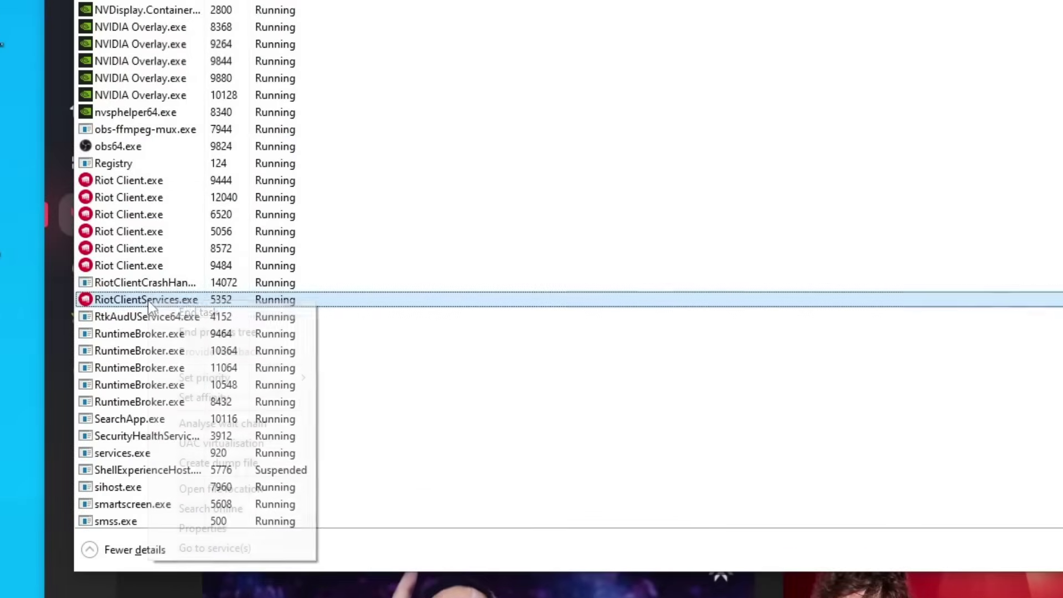
pyautogui.rightClick(172, 337)
pyautogui.moveTo(234, 387)
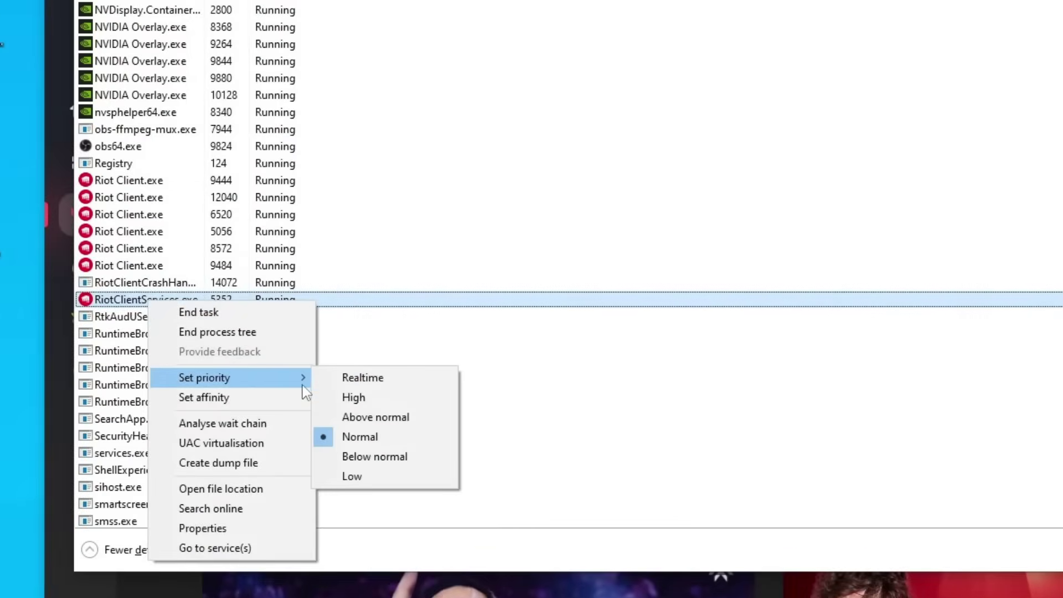
pyautogui.click(354, 397)
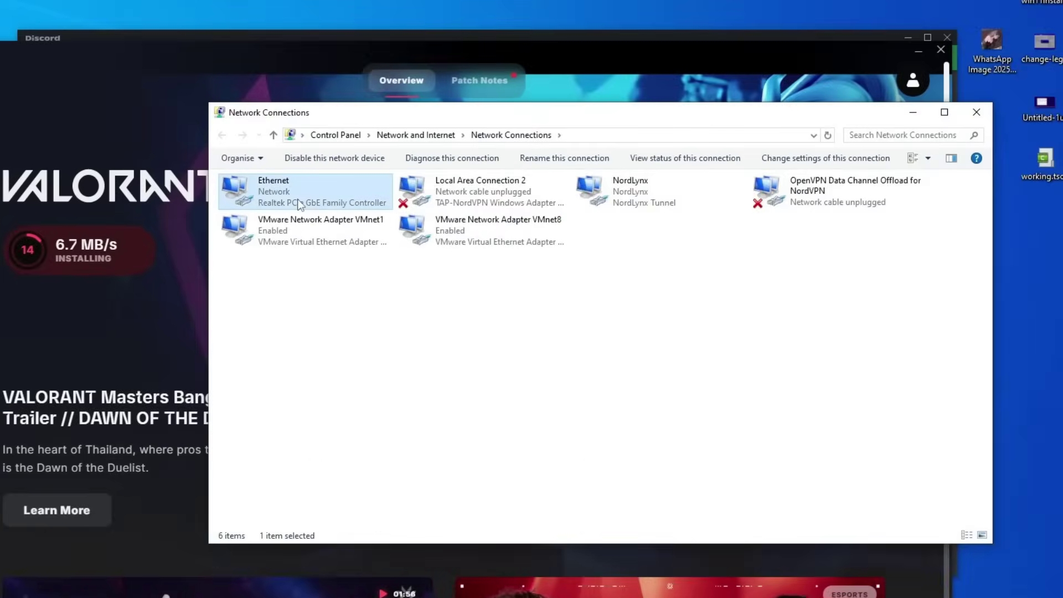
# - Turn off Internet Protocol Version 6 (TCP/IPv6) in the Ethernet adapter's properties and confirm
pyautogui.rightClick(271, 198)
pyautogui.click(345, 332)
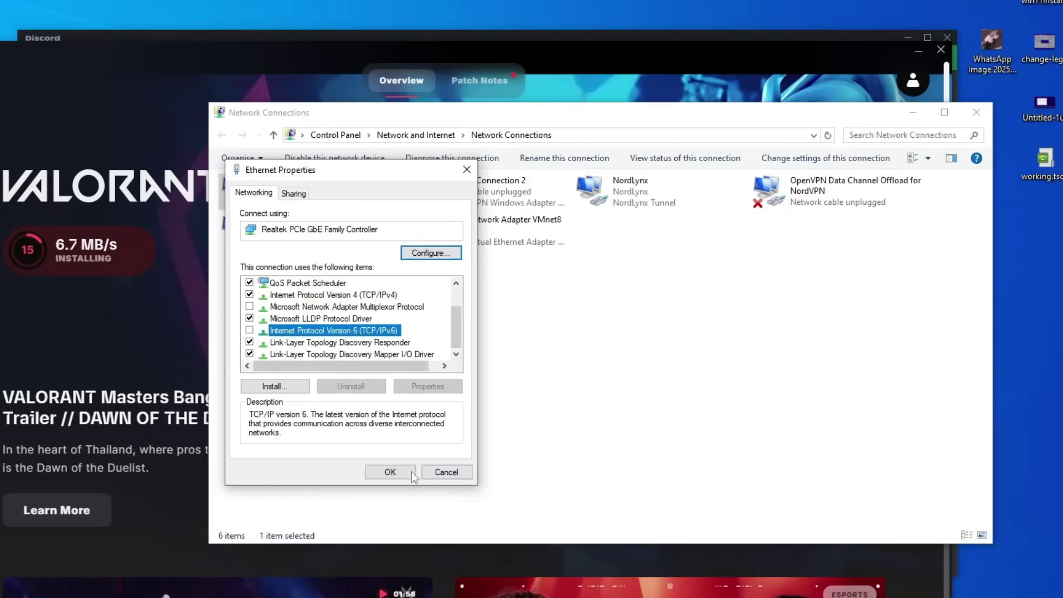
pyautogui.click(391, 472)
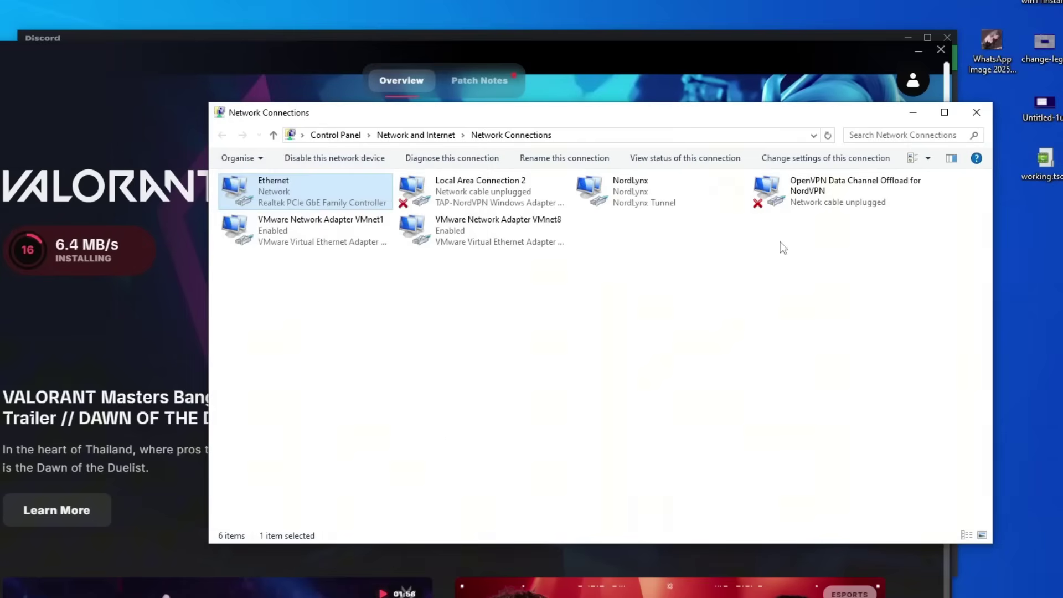
pyautogui.click(975, 117)
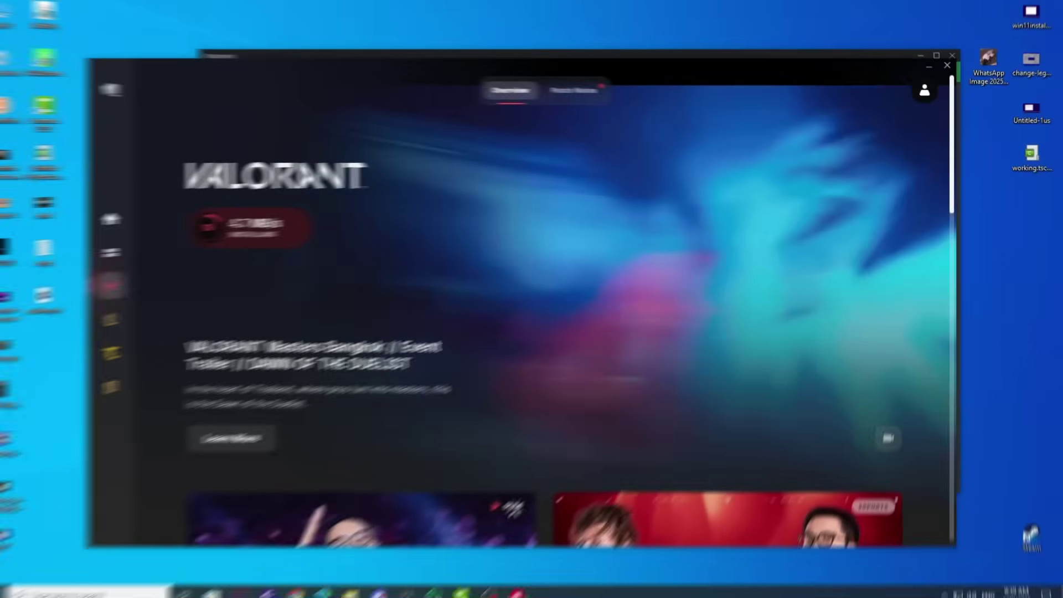
pyautogui.click(11, 577)
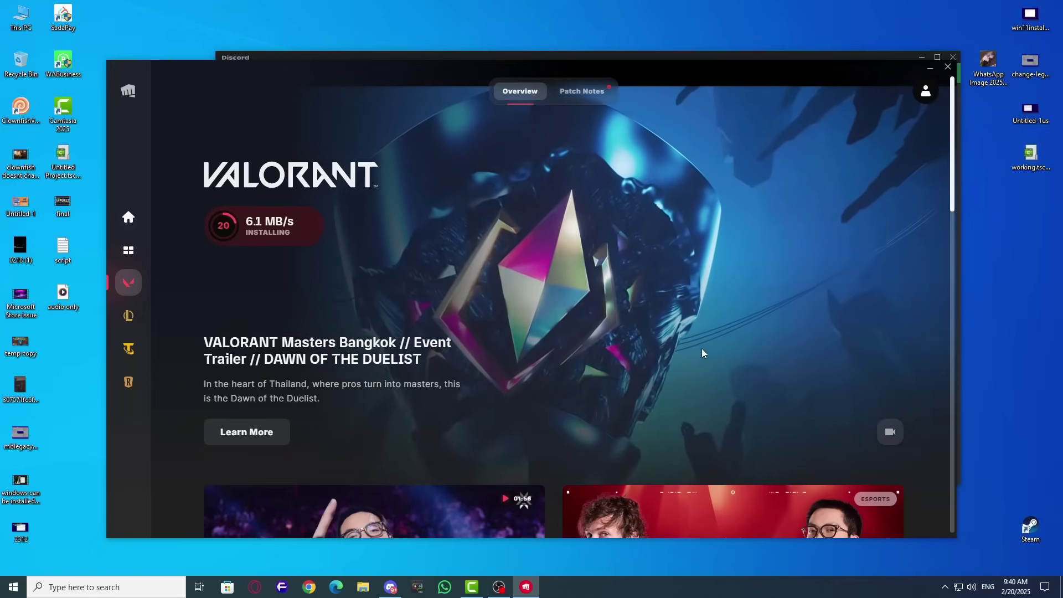
# - Open Windows Defender Firewall with firewall.cpl and bring up its allowed apps list
pyautogui.press('super+r')
pyautogui.write('firewall.cpl')
pyautogui.press('Return')
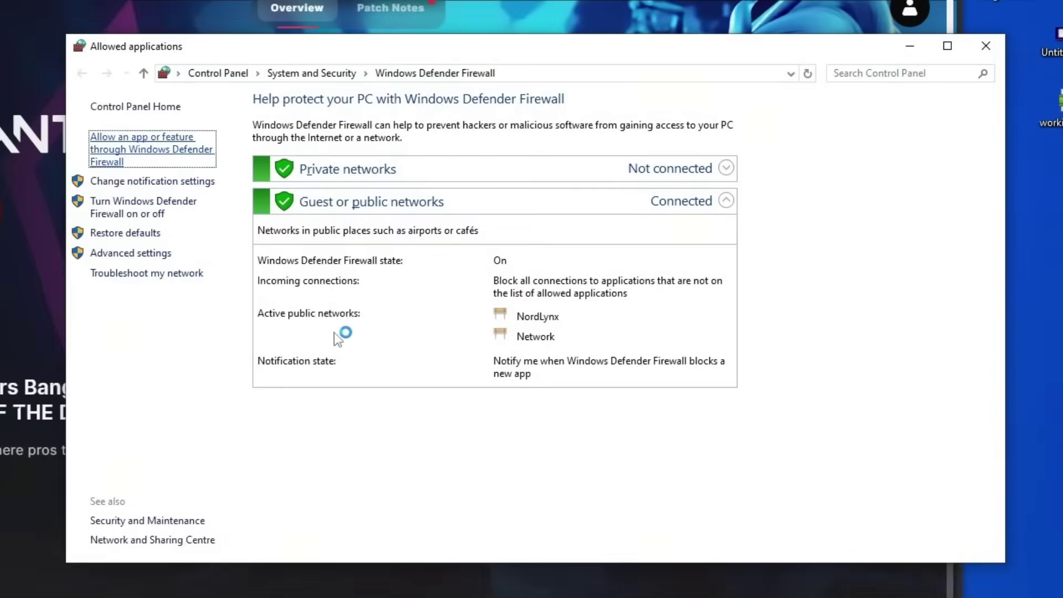
pyautogui.click(142, 145)
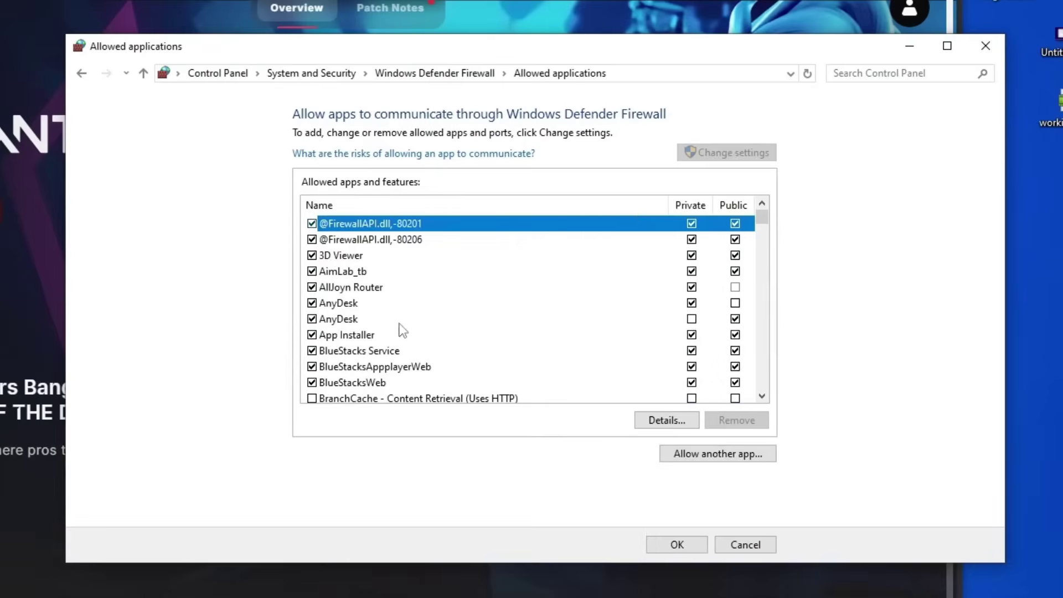
# - Select Riot Client among the R entries, confirming Private and Public are ticked
pyautogui.click(399, 324)
pyautogui.press('r')
pyautogui.press('Down')
pyautogui.press('Down')
pyautogui.press('Down')
pyautogui.press('Down')
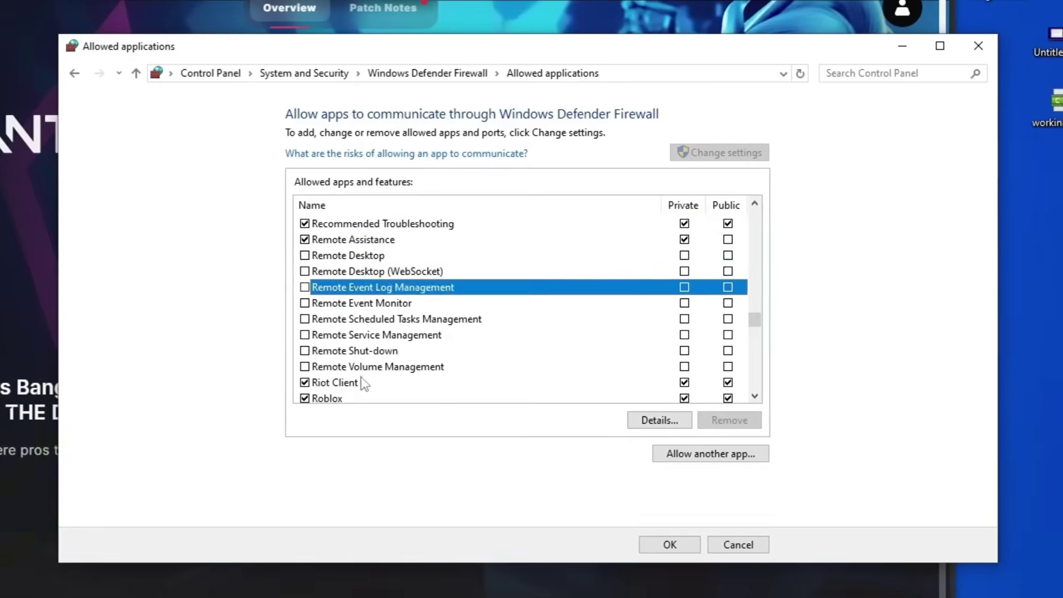
pyautogui.click(360, 382)
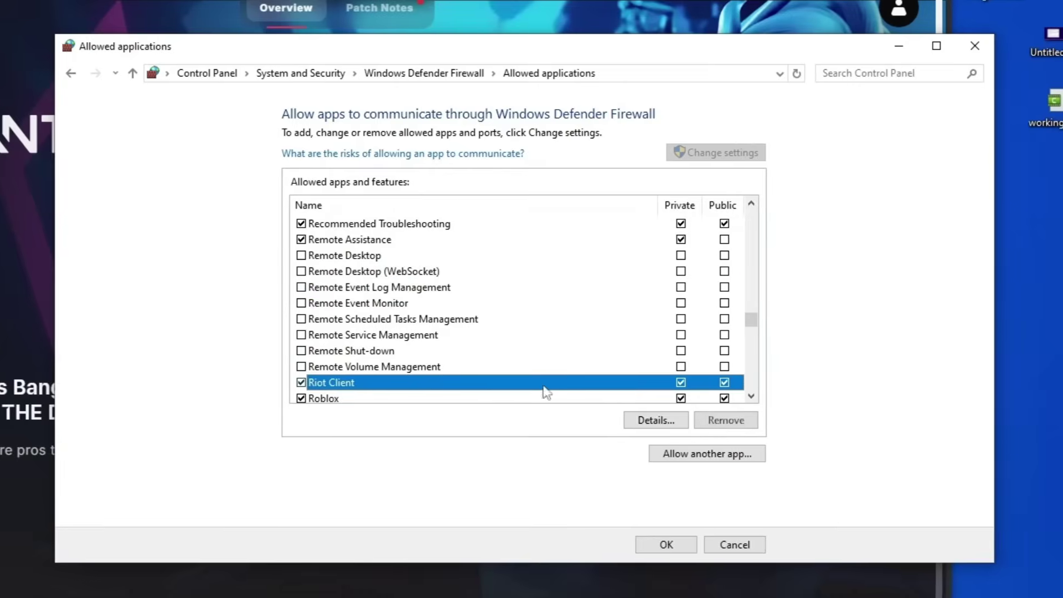
# - Add E:\Riot Games\Riot Client\RiotClientServices as another allowed app through Browse
pyautogui.click(662, 457)
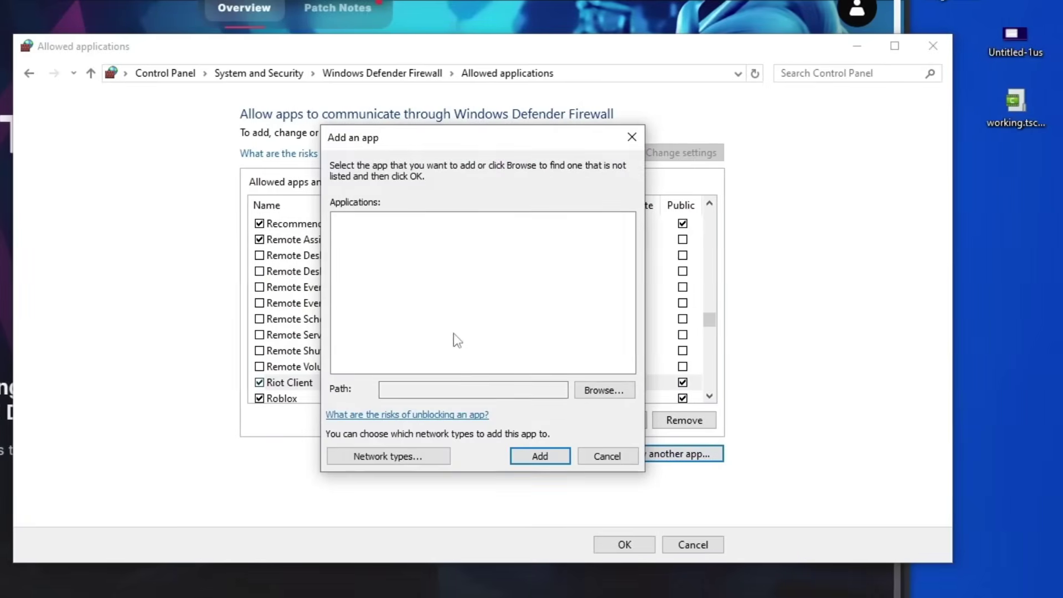
pyautogui.click(603, 390)
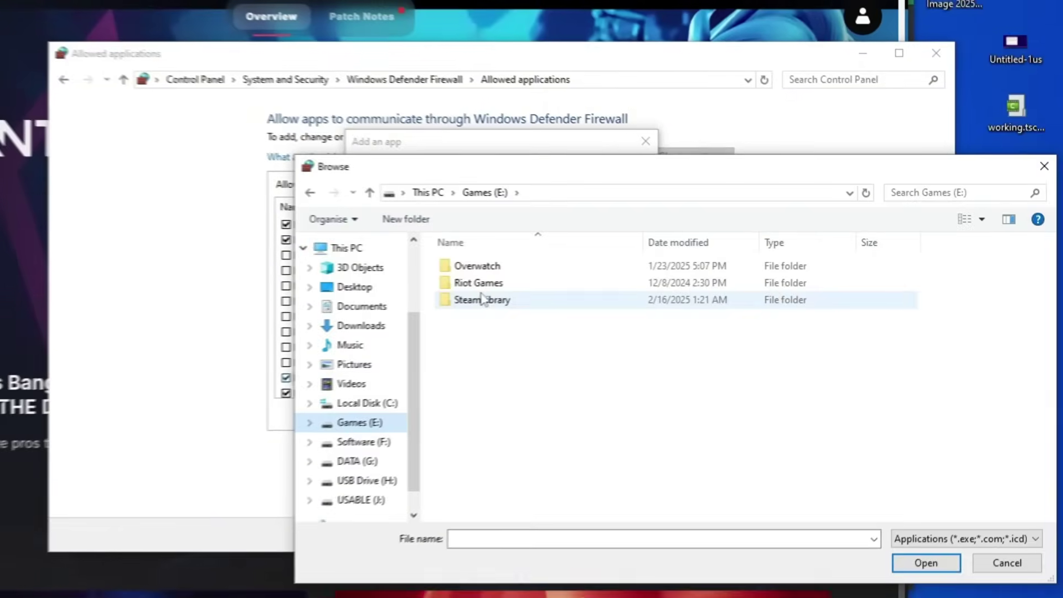
pyautogui.doubleClick(478, 283)
pyautogui.doubleClick(493, 264)
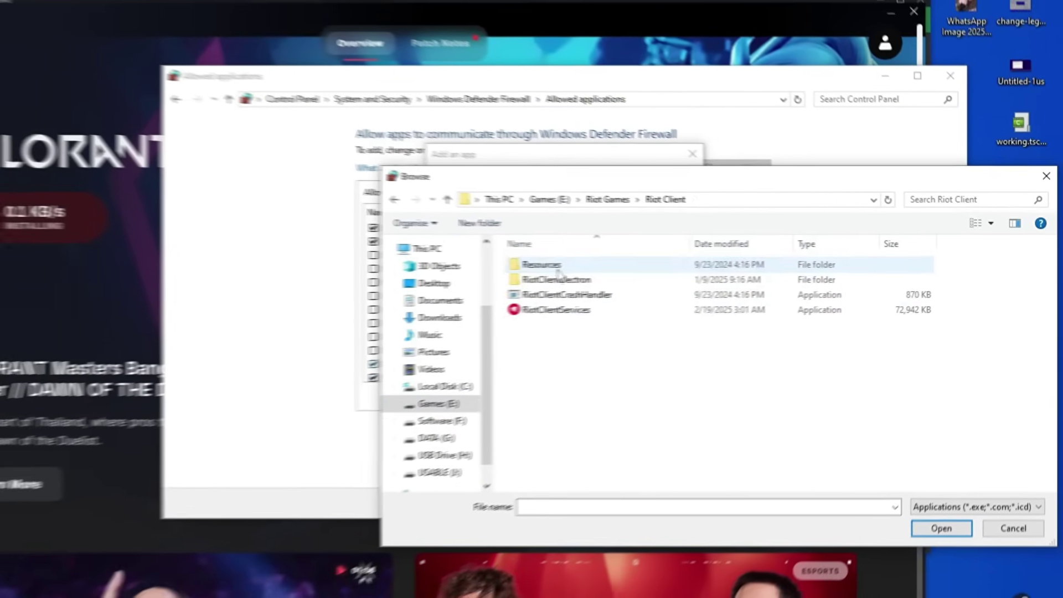
pyautogui.click(587, 308)
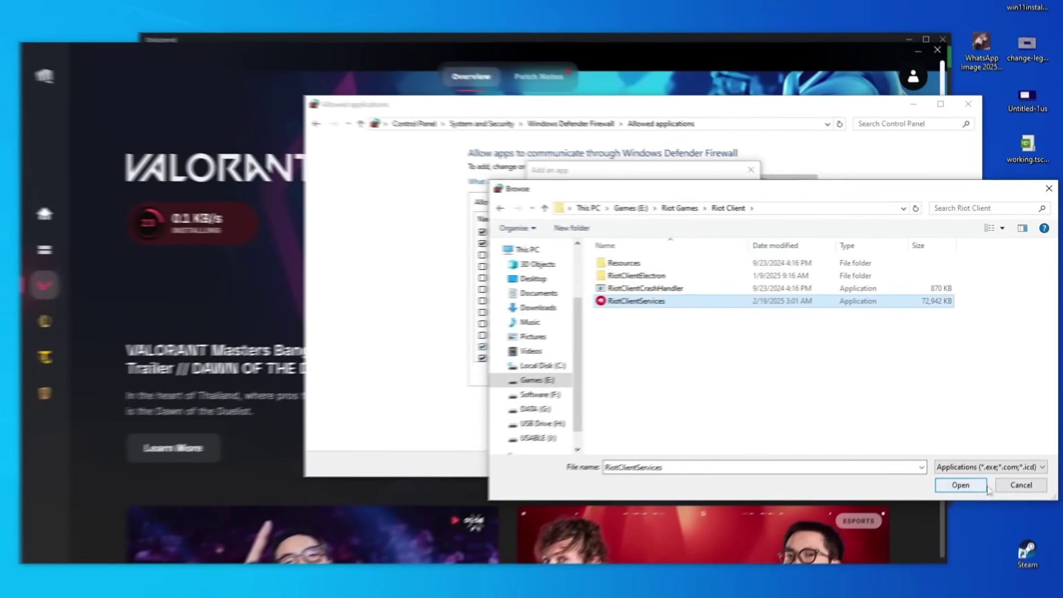
pyautogui.doubleClick(589, 306)
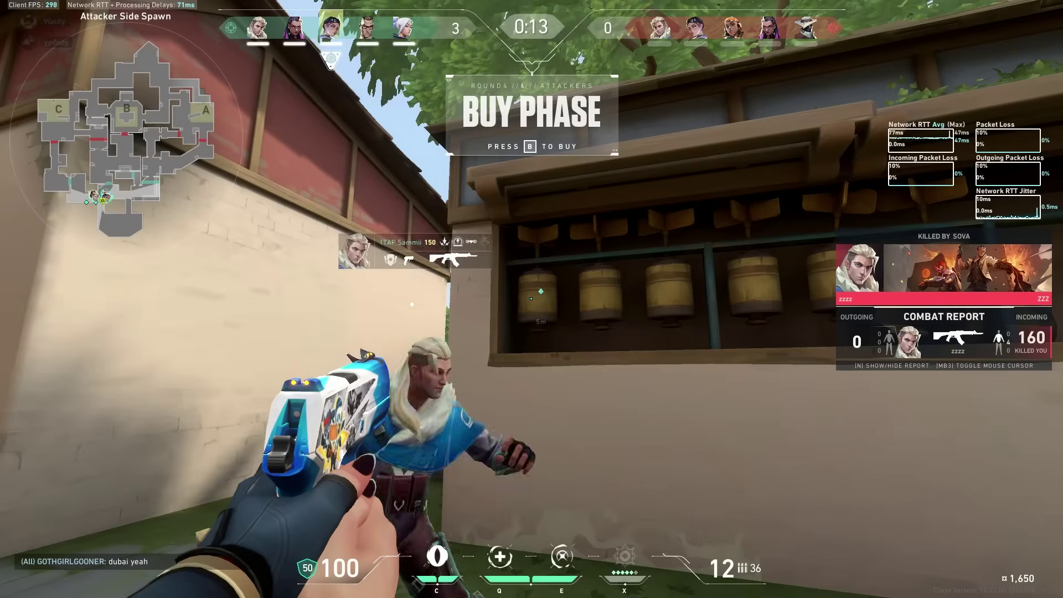
# - Fire the pistol repeatedly until its magazine is empty
pyautogui.click(532, 299)
pyautogui.click(532, 299)
pyautogui.click(531, 299)
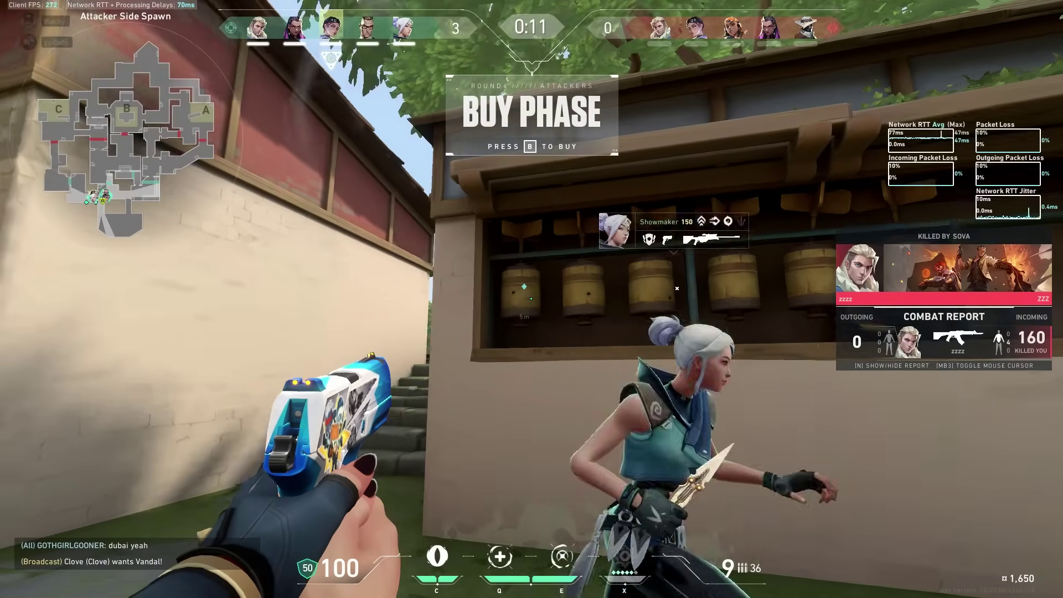
pyautogui.click(532, 299)
pyautogui.click(531, 299)
pyautogui.click(531, 299)
pyautogui.click(531, 299)
pyautogui.click(531, 299)
pyautogui.click(531, 299)
pyautogui.click(531, 299)
pyautogui.click(531, 299)
pyautogui.click(531, 299)
# - Send party chat messages 'ni proper ni aa rahi' and 'jab yh aegi proper tab perfect hugi'
pyautogui.press('Return')
pyautogui.write('ni proper ni a')
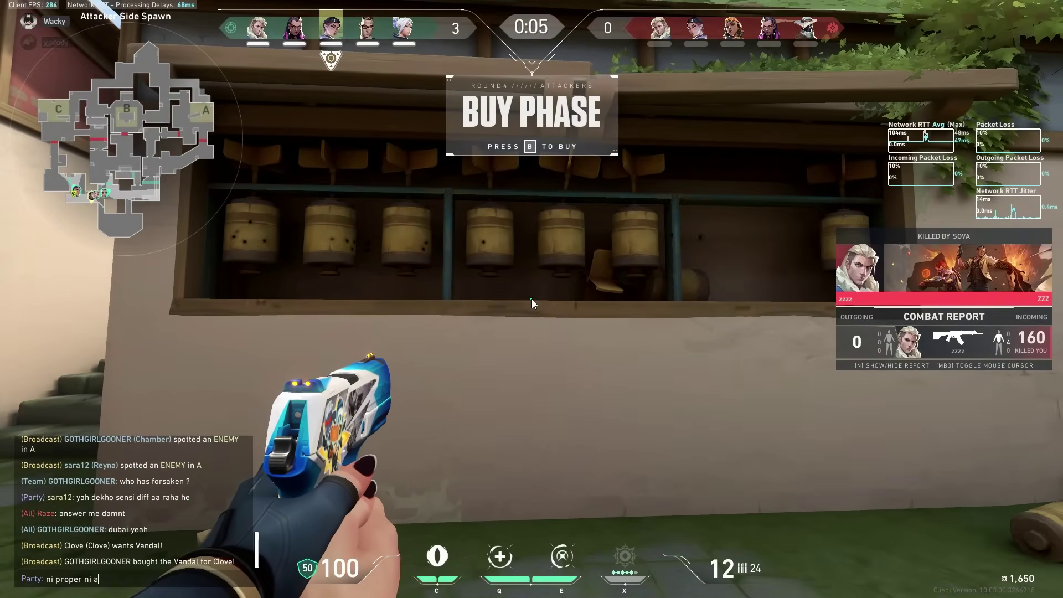
pyautogui.write('a rahi')
pyautogui.press('Return')
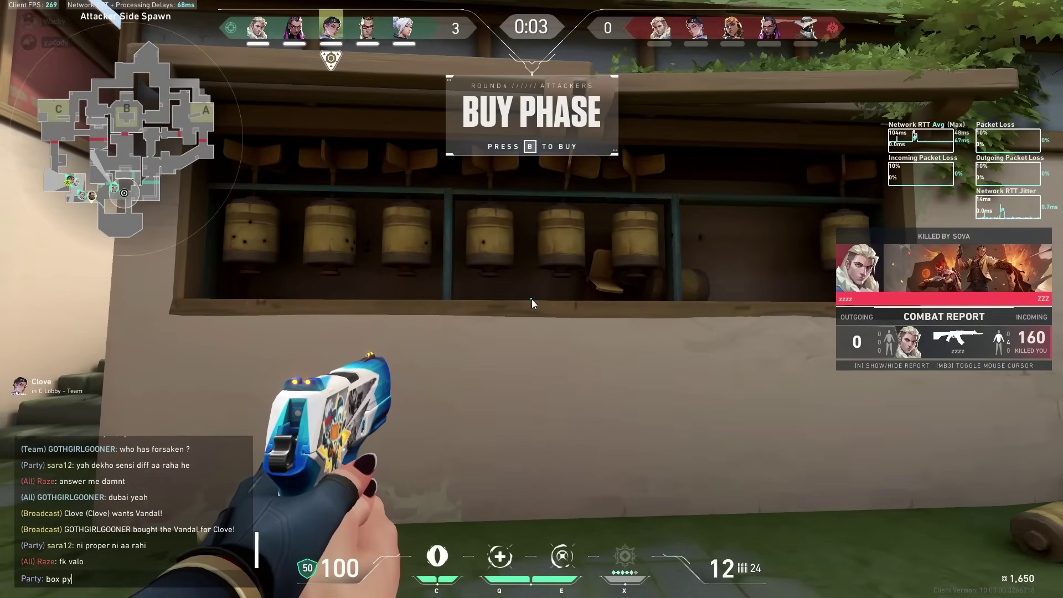
pyautogui.press('Return')
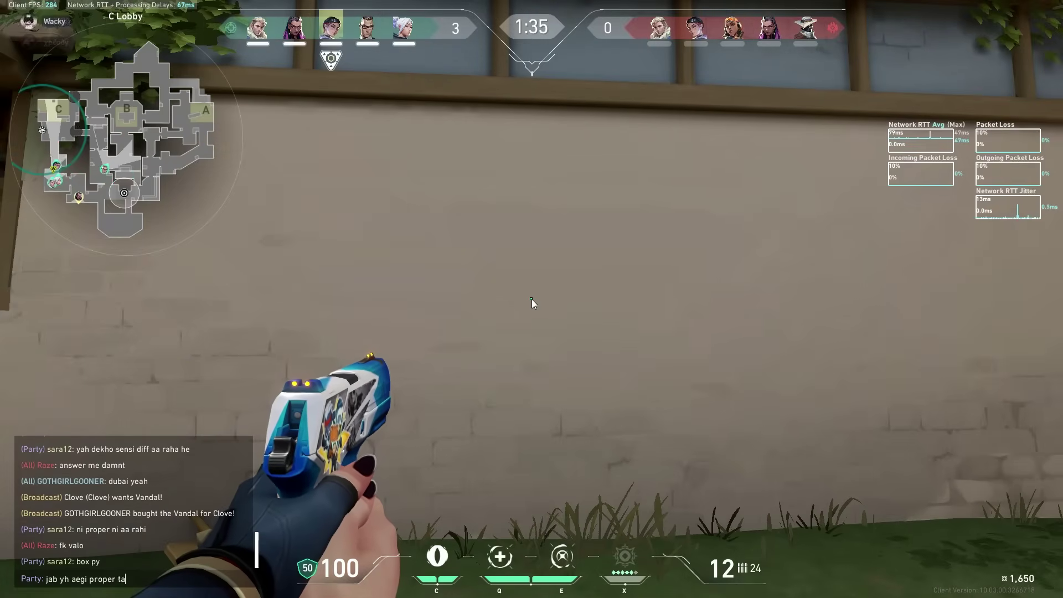
pyautogui.write('jab yh aegi proper tab perfect hugi')
pyautogui.press('Return')
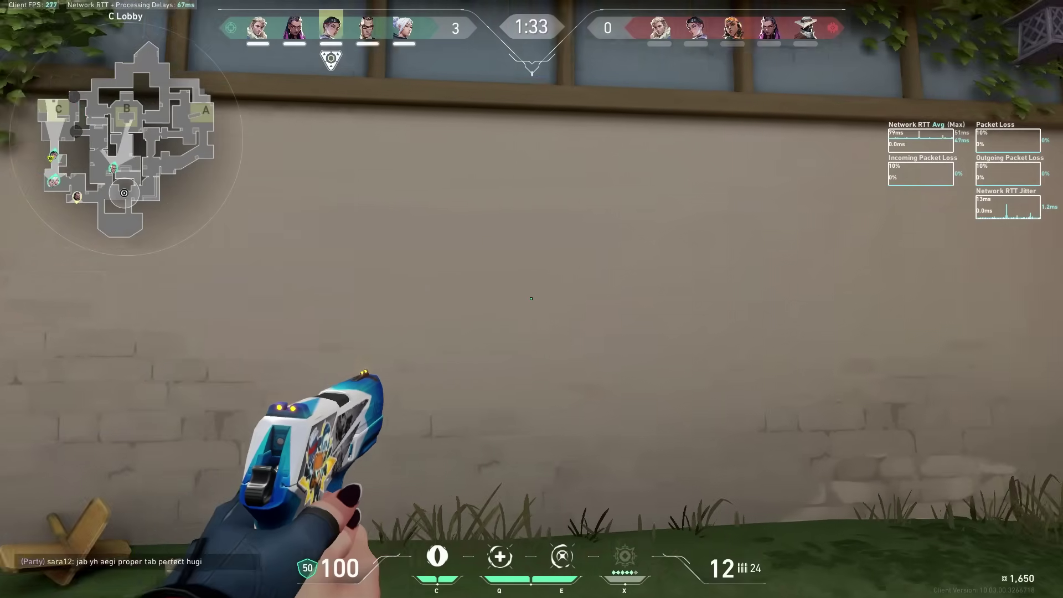
# - Draw the Vandal, run from C Lobby toward C Long, and throw Reyna's Leer orb down C Long
pyautogui.press('1')
pyautogui.press('3')
pyautogui.press('w')
pyautogui.press('1')
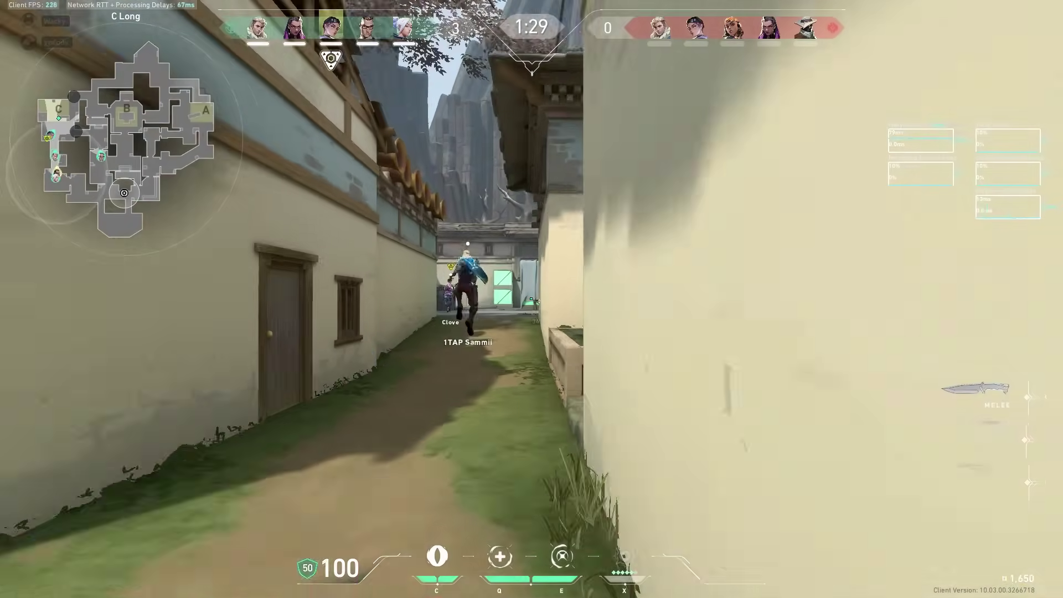
pyautogui.press('c')
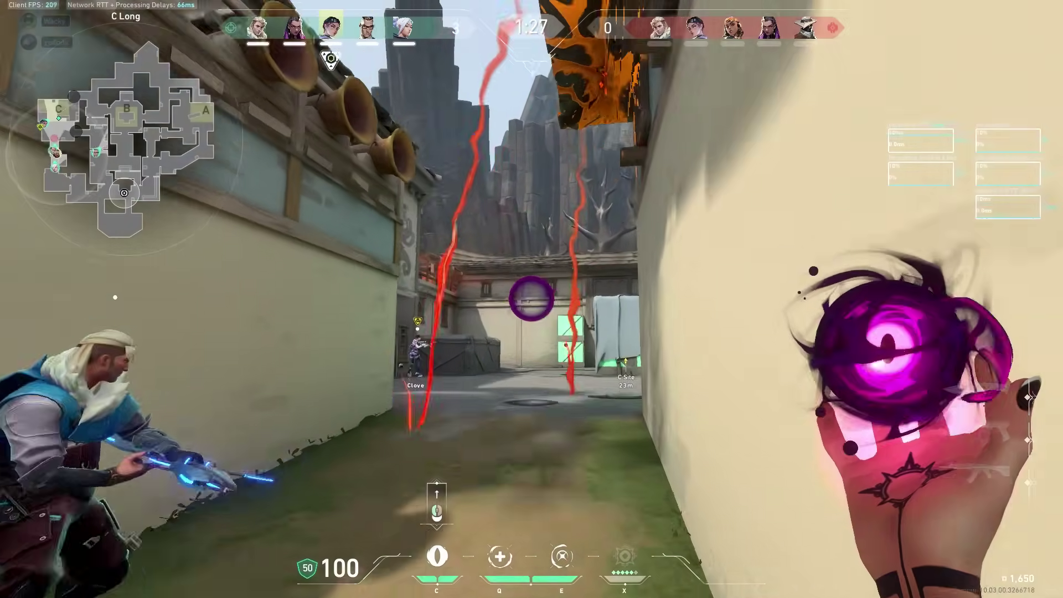
pyautogui.click(532, 298)
# - Throw a second Leer orb, advance to C Site, and shoot the enemy there
pyautogui.press('c')
pyautogui.press('w')
pyautogui.click(531, 299)
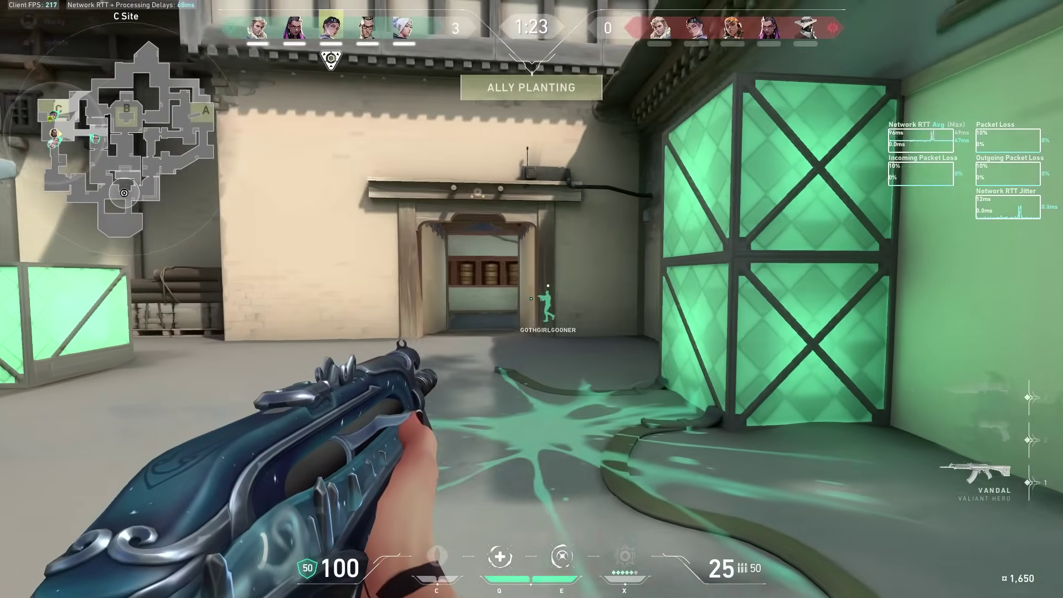
pyautogui.press('w')
pyautogui.press('w')
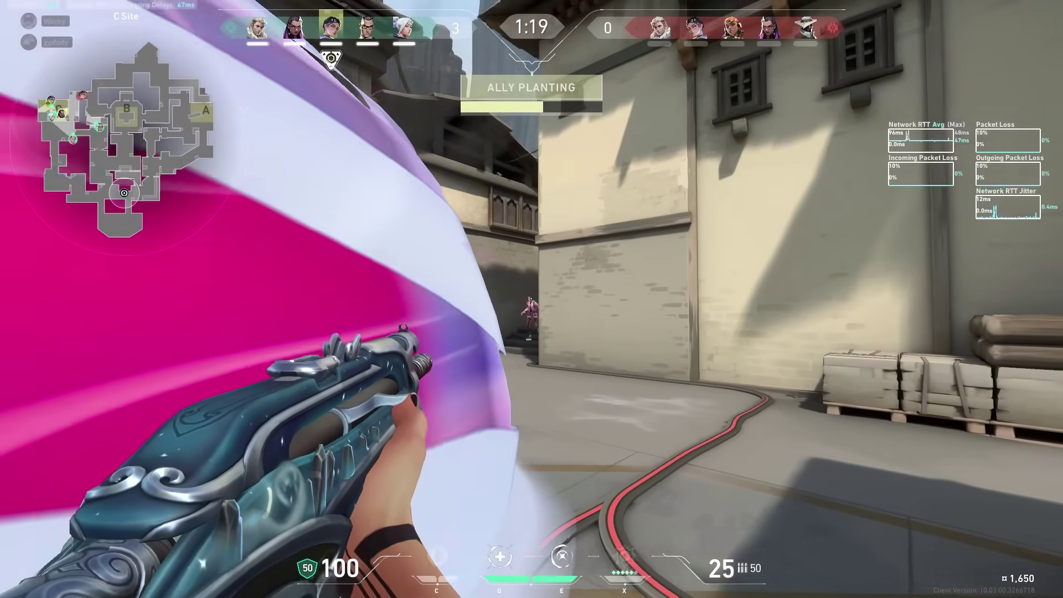
pyautogui.moveTo(531, 299); pyautogui.dragTo(532, 299)
pyautogui.press('w')
pyautogui.press('w')
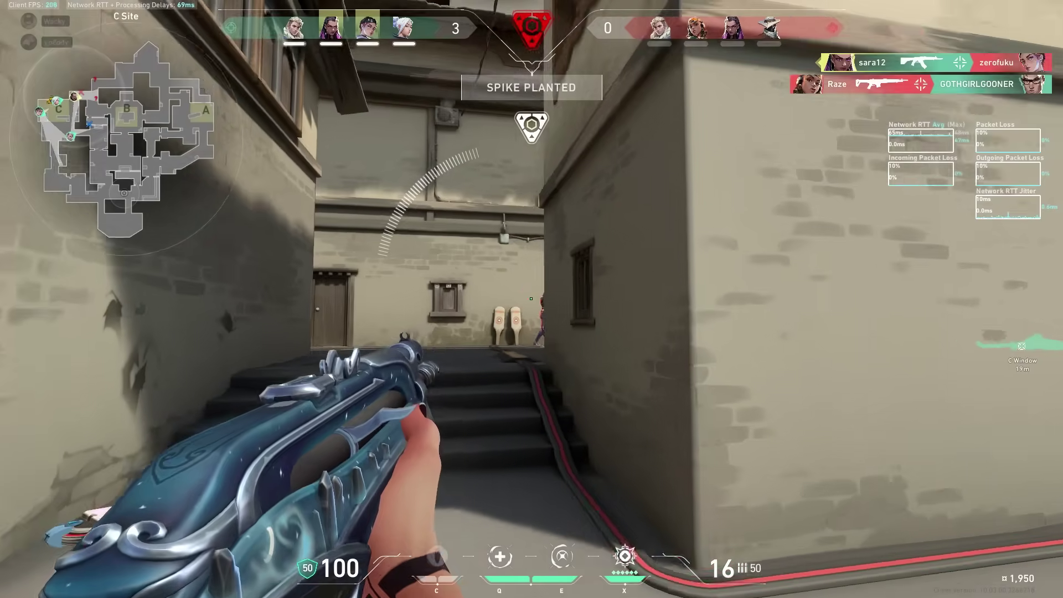
# - Fire the Vandal at enemies in C, cast Reyna's E, send 'reyna dink' to party chat, and reload
pyautogui.click(532, 299)
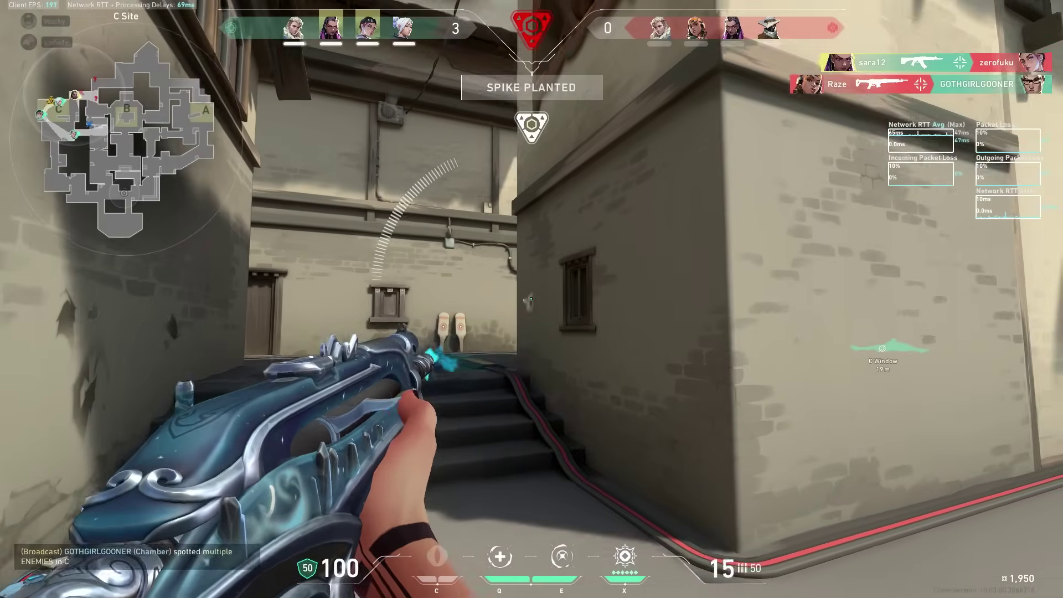
pyautogui.click(531, 299)
pyautogui.press('e')
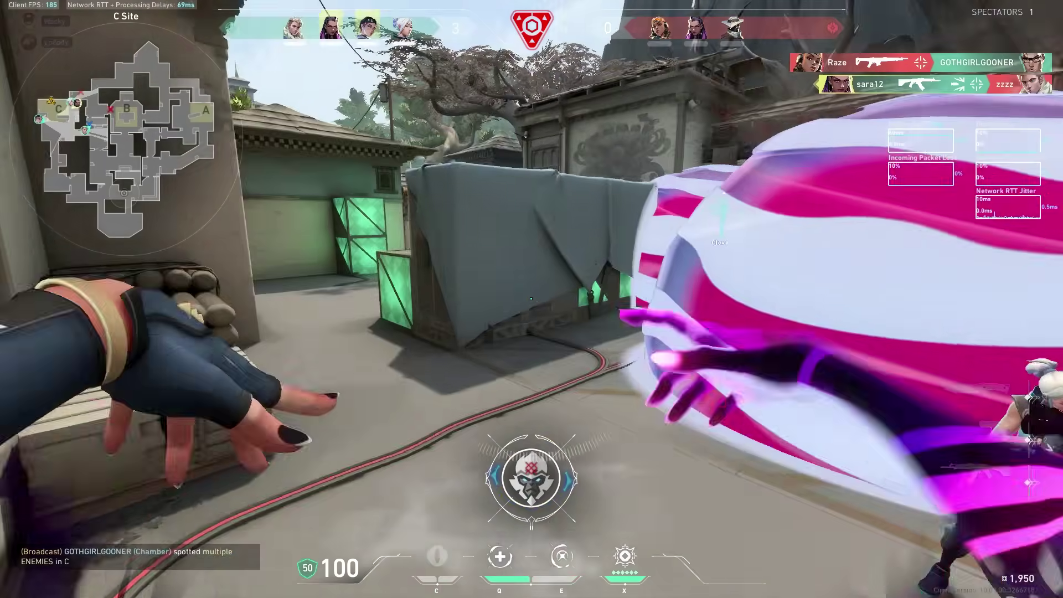
pyautogui.press('Return')
pyautogui.write('reyna di')
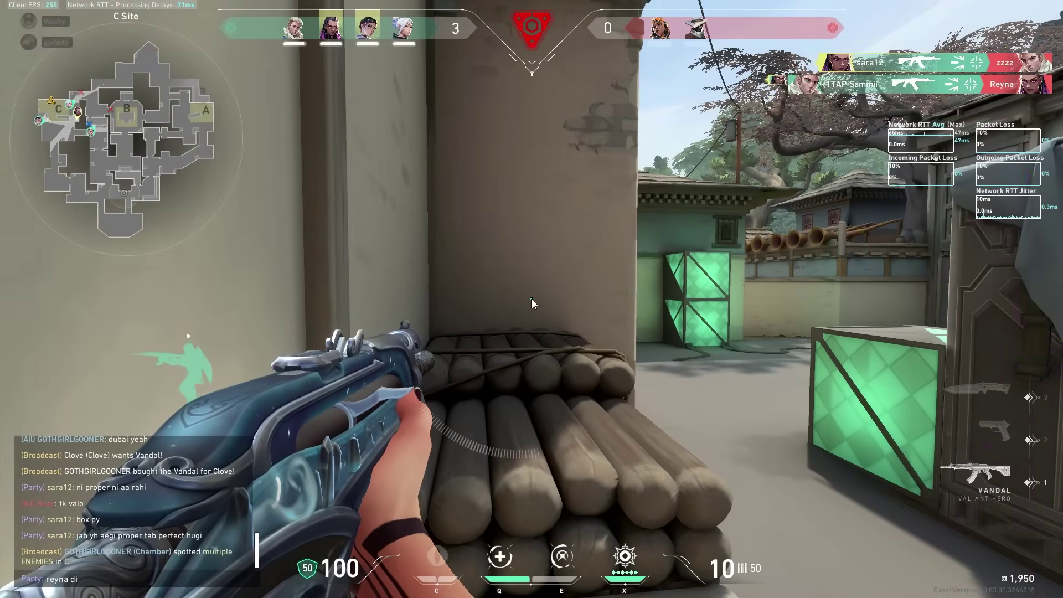
pyautogui.write('nk')
pyautogui.press('Return')
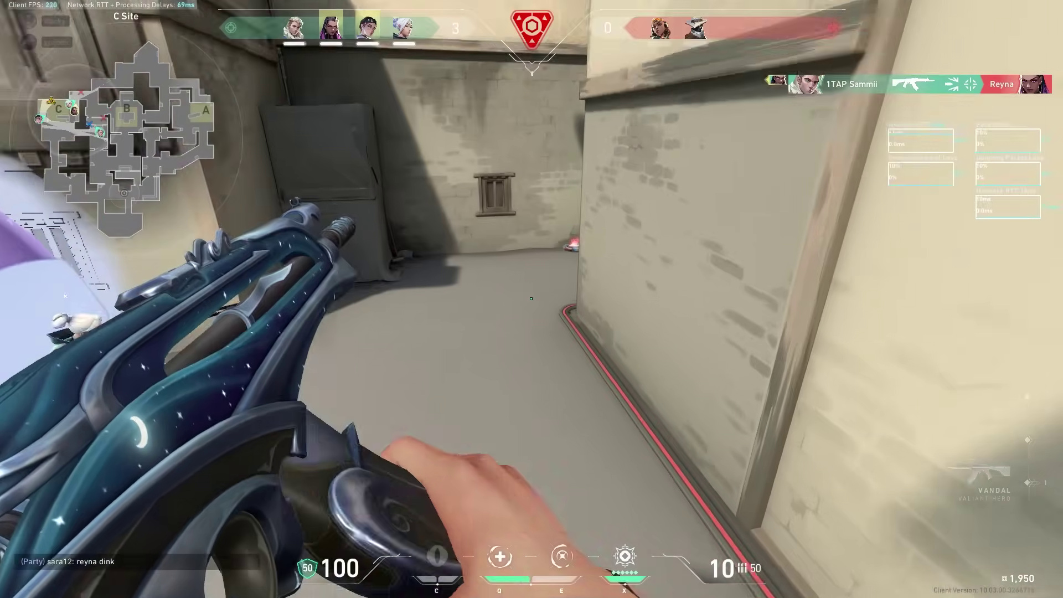
pyautogui.press('r')
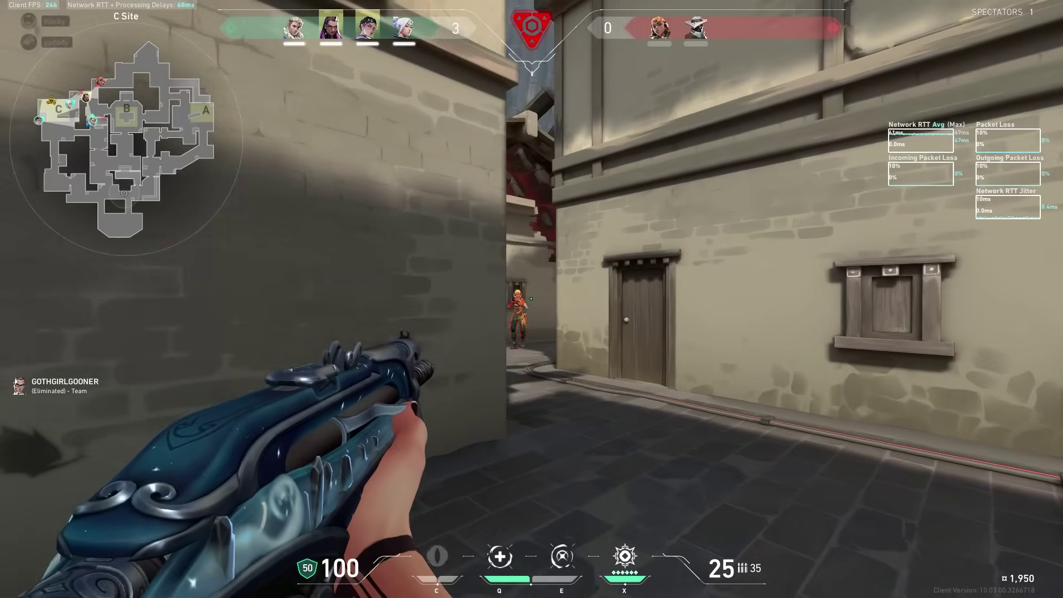
# - Shoot the C site enemy, use Reyna's Q, and kill the enemy at C Window to win the round
pyautogui.click(531, 299)
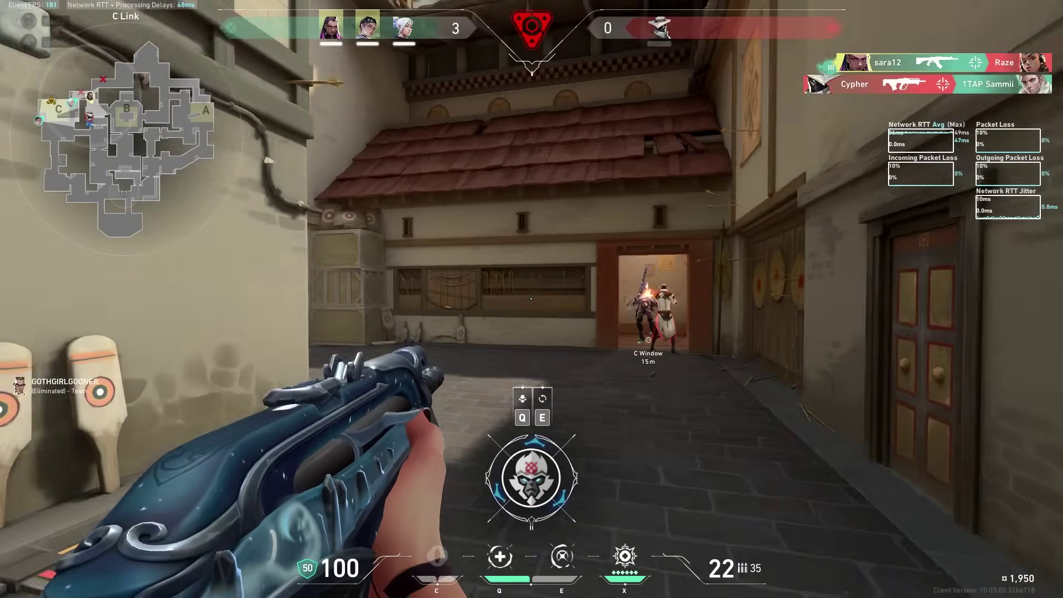
pyautogui.press('q')
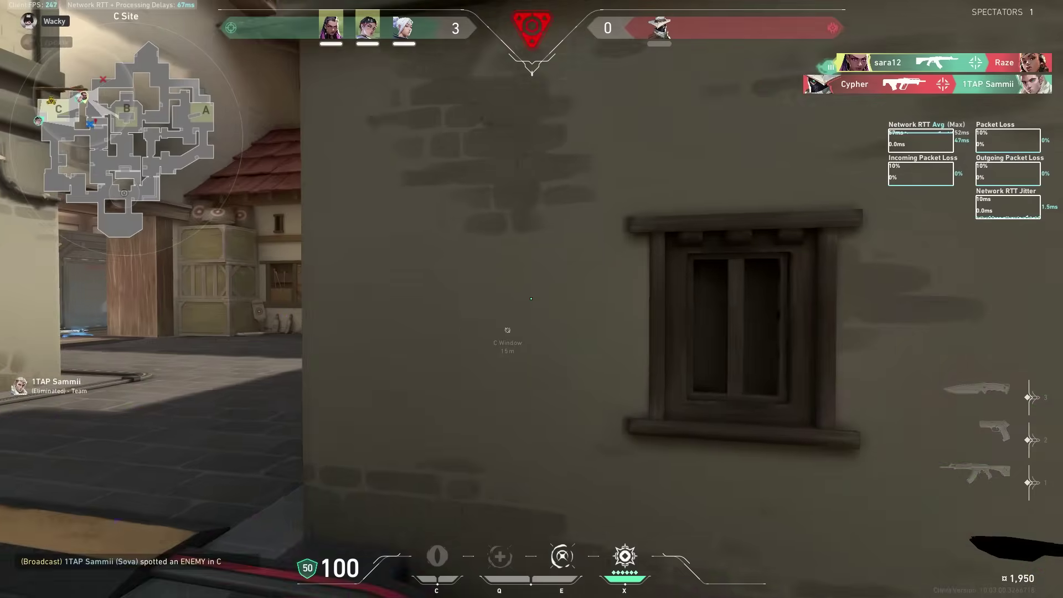
pyautogui.press('w')
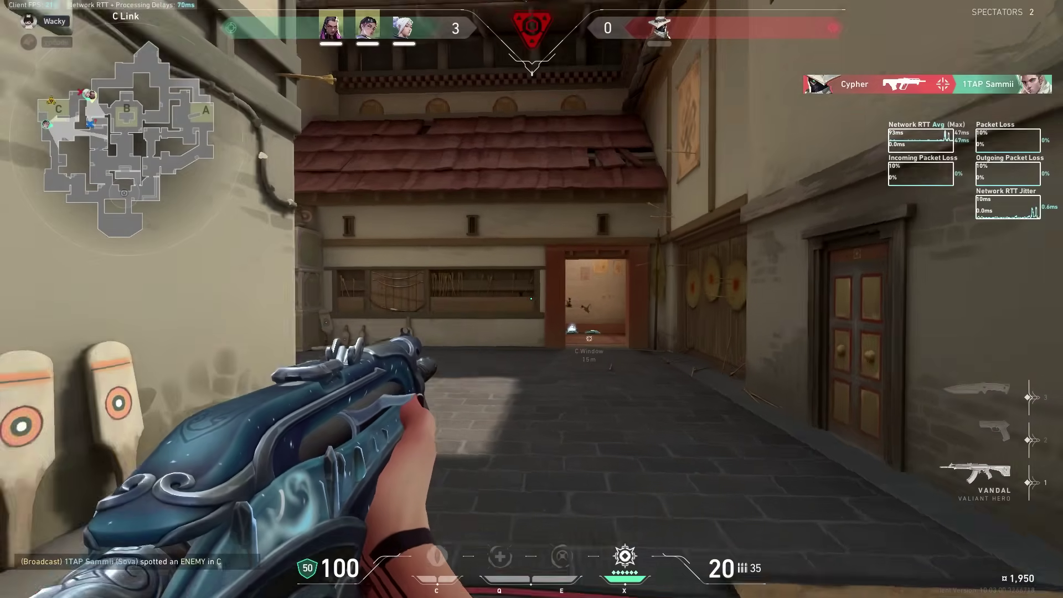
pyautogui.click(531, 299)
pyautogui.press('t')
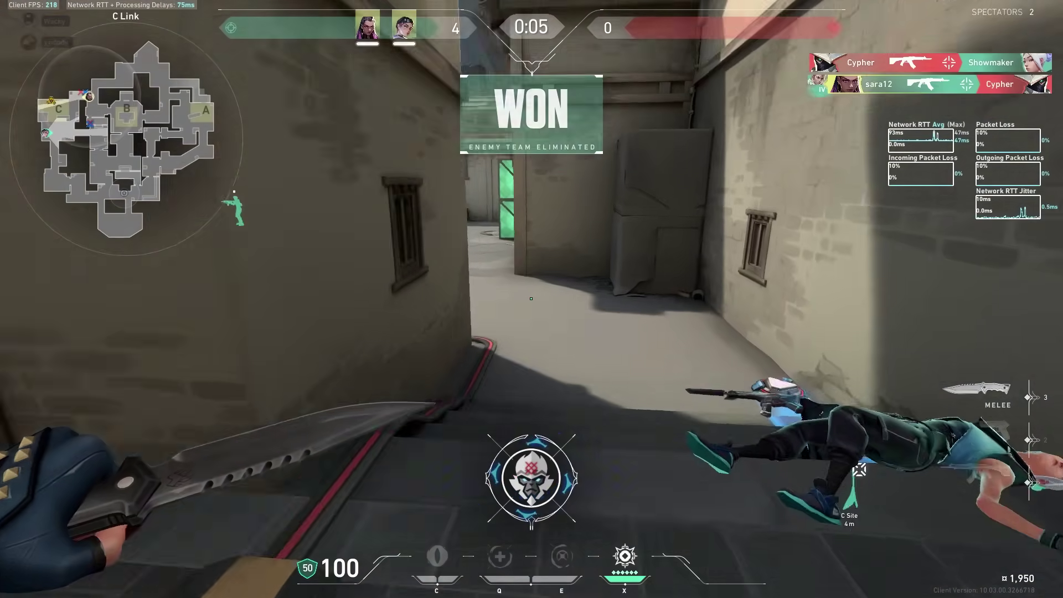